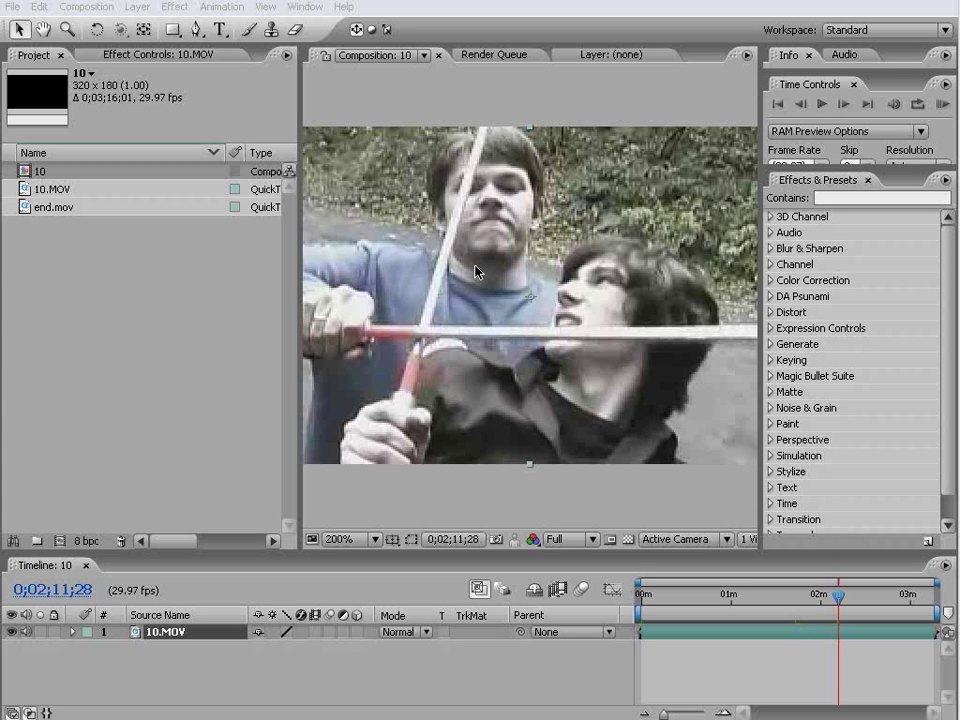
Step: Preview the end.mov clip in the footage player
double_click(51, 207)
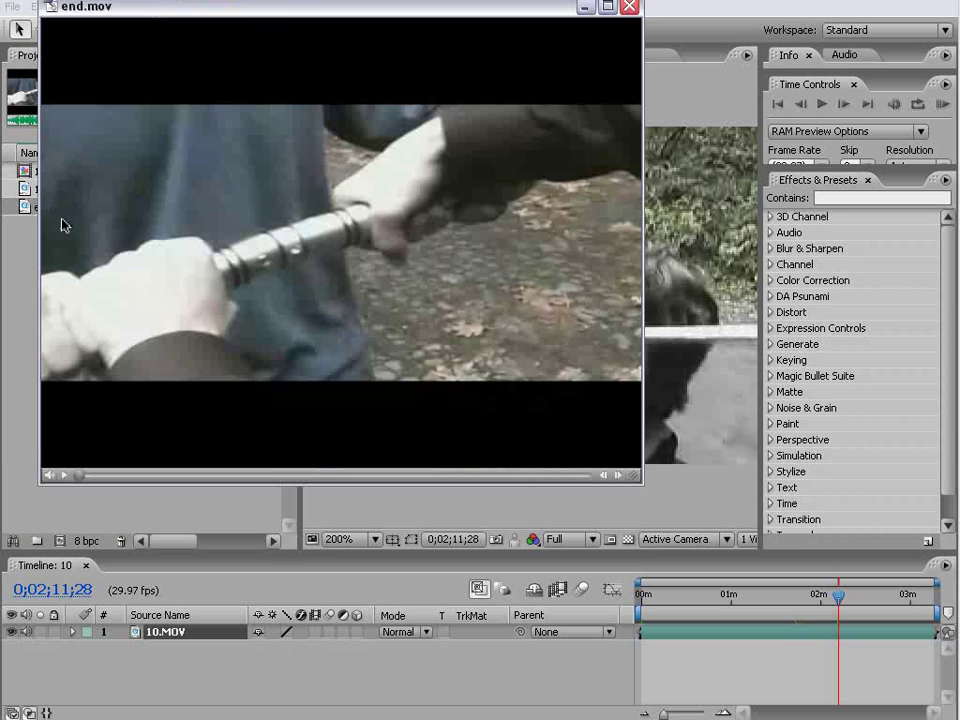
left_click_drag(279, 11, 333, 60)
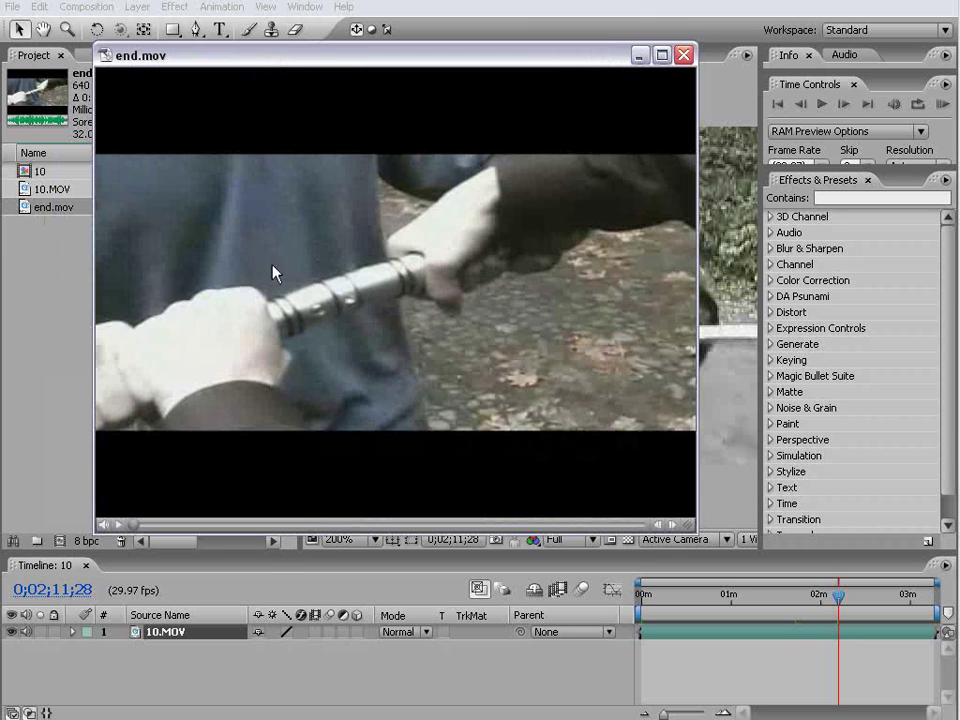
left_click(116, 524)
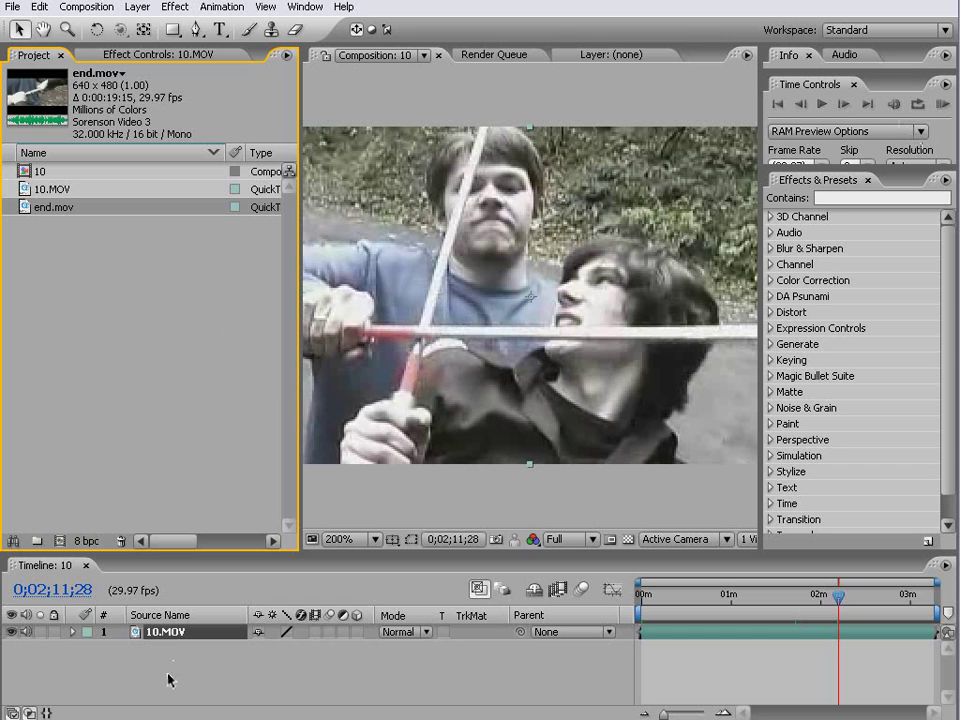
Step: Delete the 10.MOV layer, then delete composition 10 from the project
left_click(165, 632)
key("Delete")
left_click(39, 172)
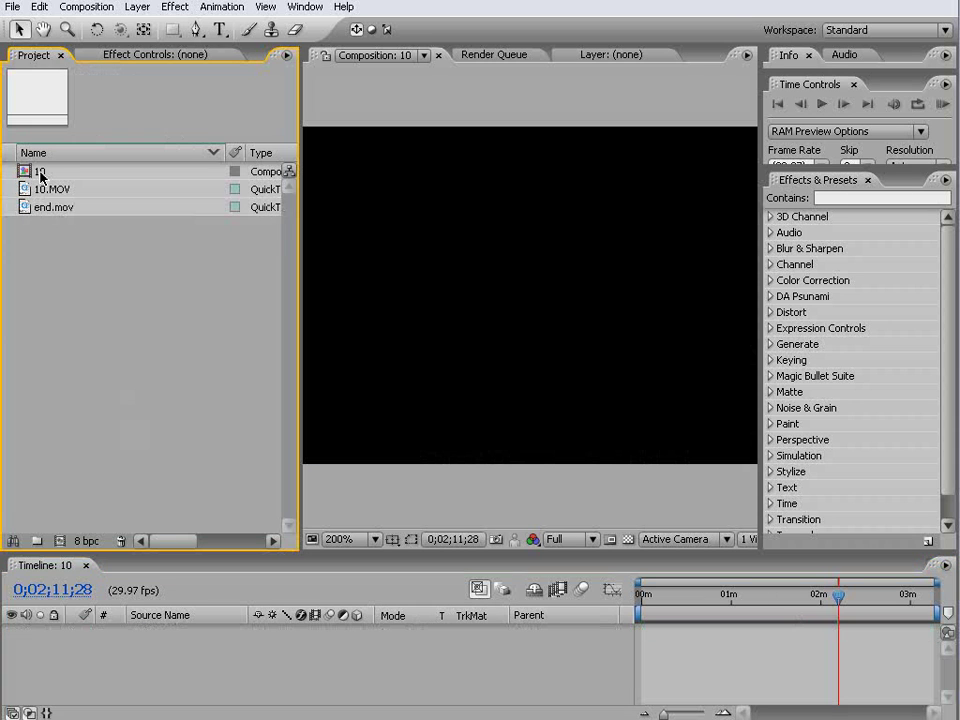
key("Delete")
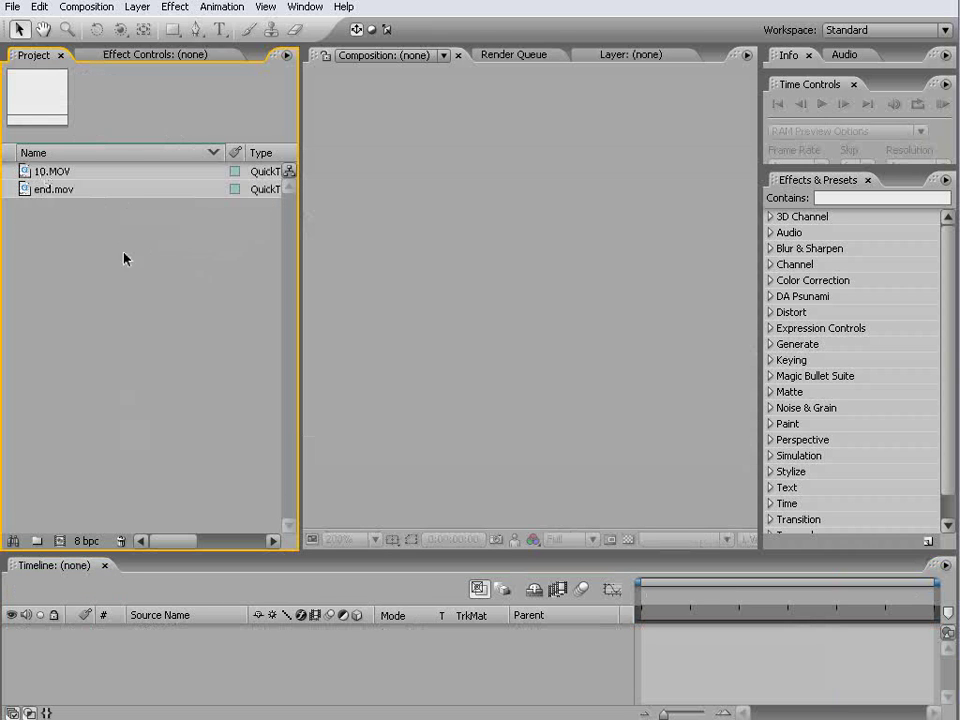
Step: Browse the File menu, cancel New Composition, and reselect the 10.MOV footage
left_click(57, 176)
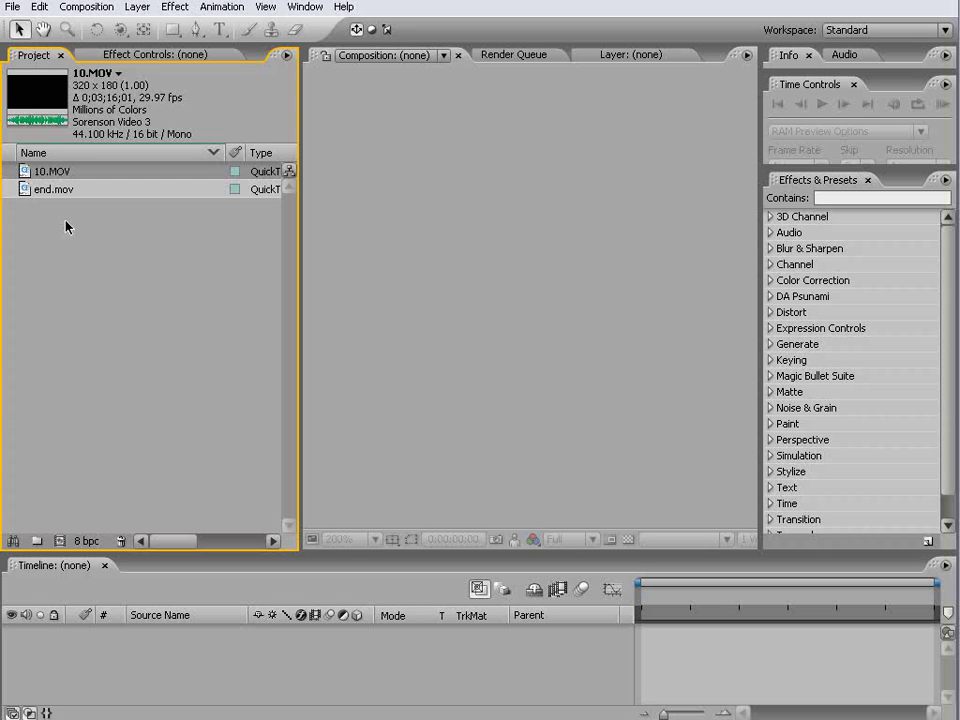
left_click(73, 255)
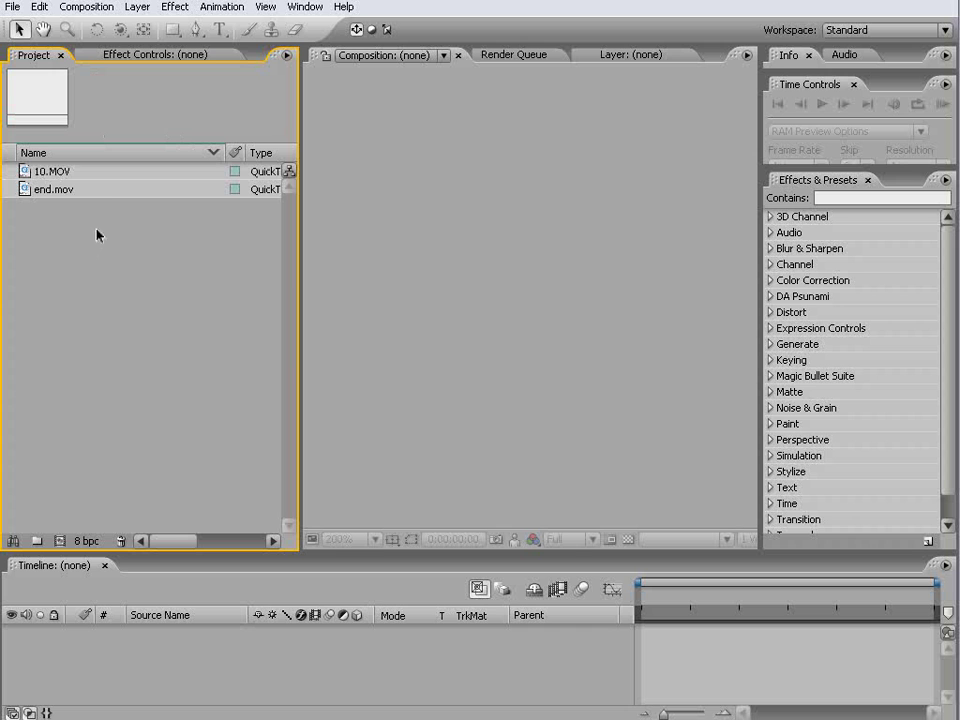
left_click(34, 174)
left_click(12, 7)
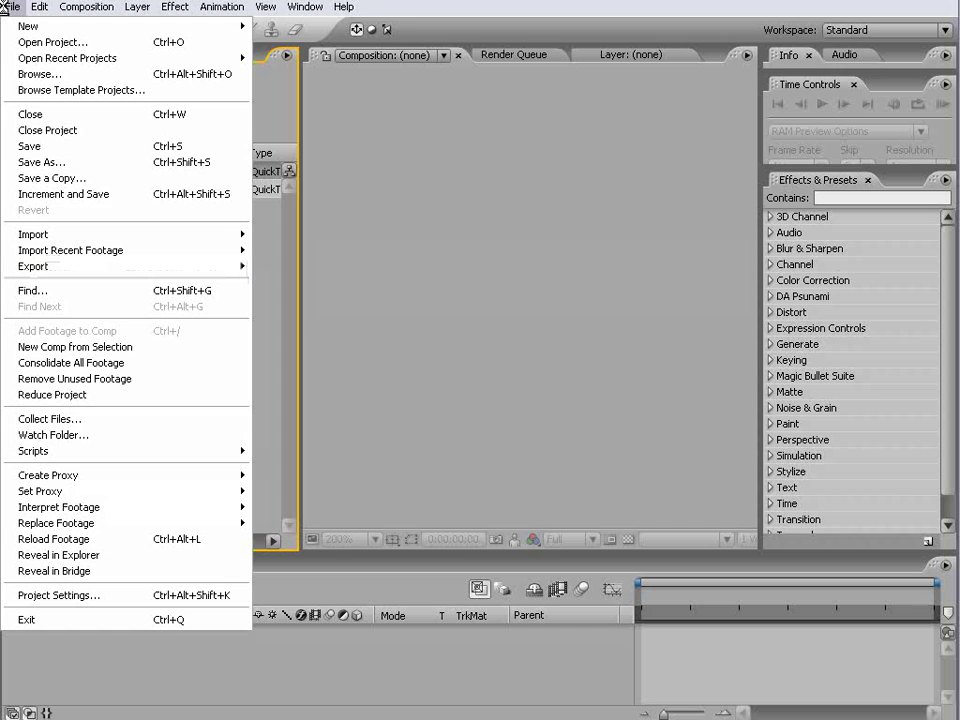
left_click(10, 8)
left_click(114, 250)
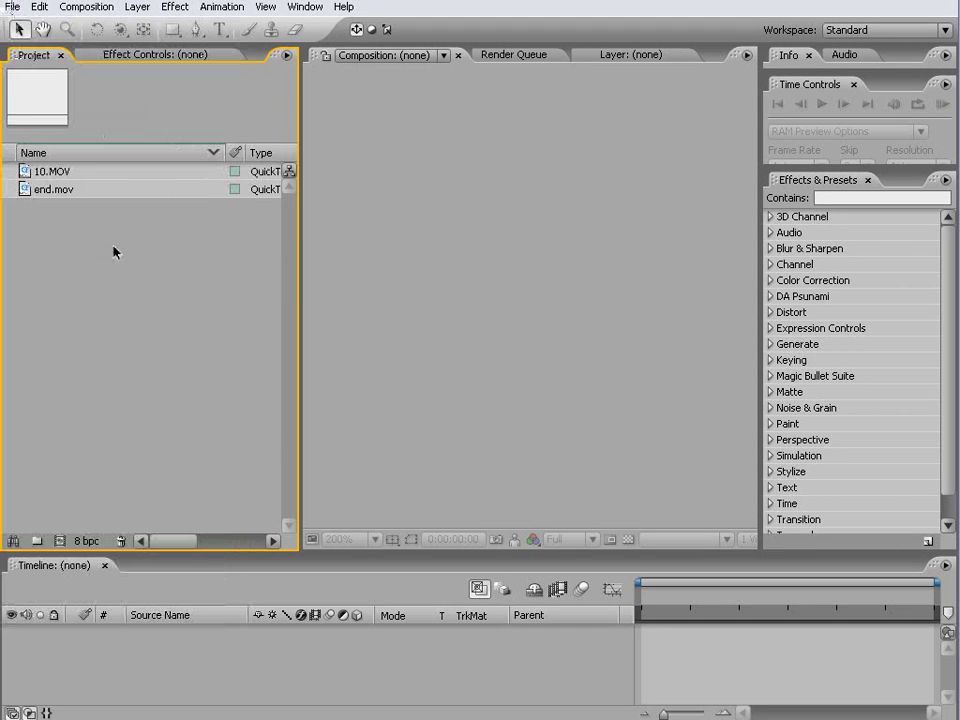
left_click(86, 7)
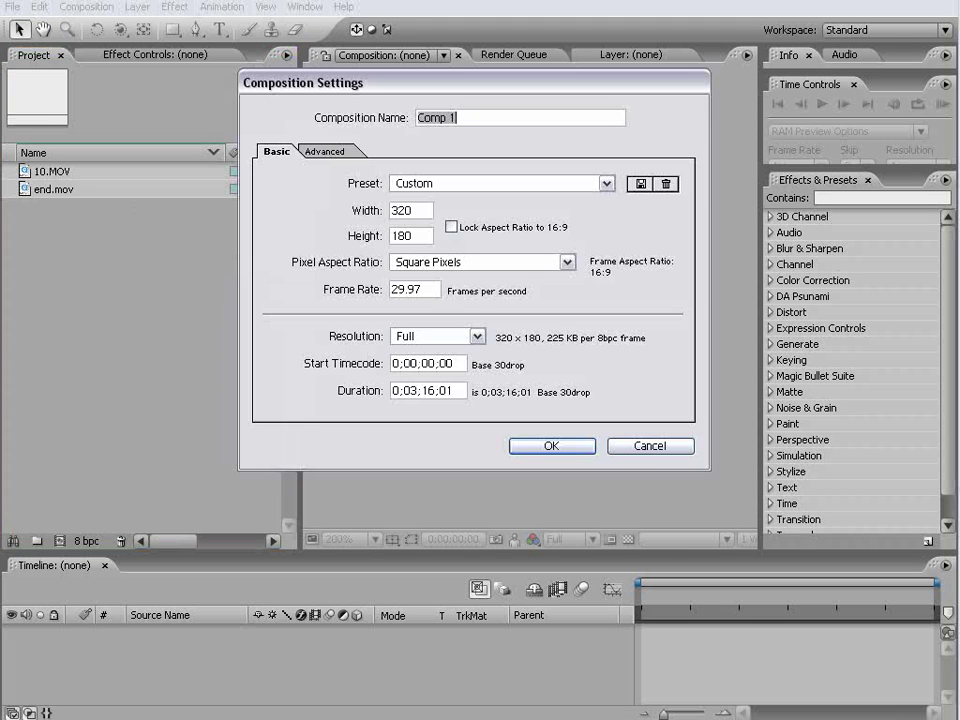
left_click(646, 450)
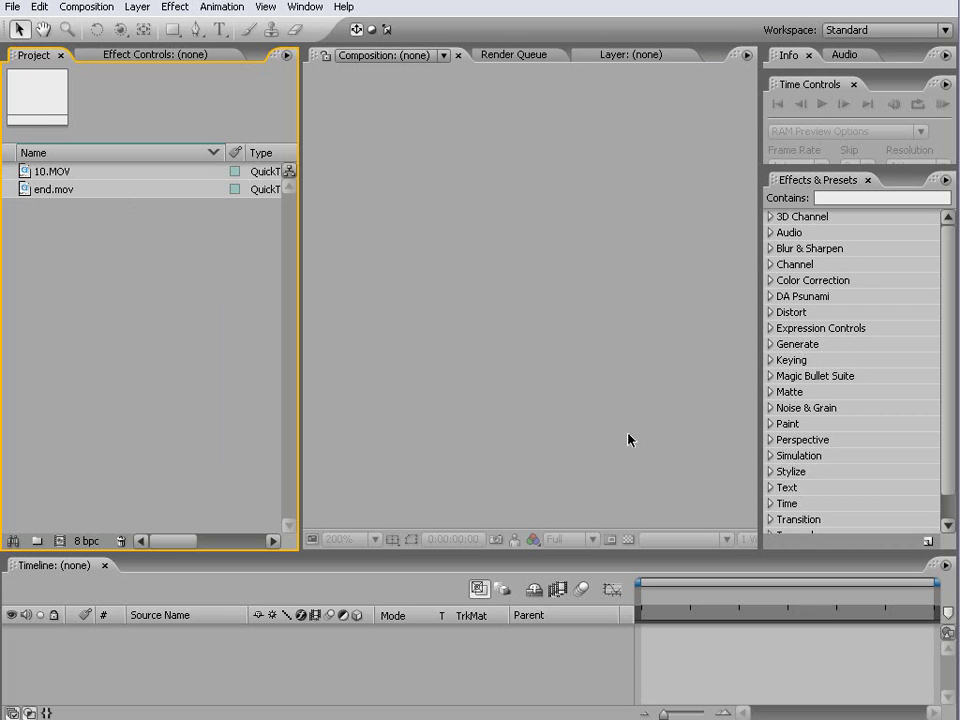
left_click(62, 176)
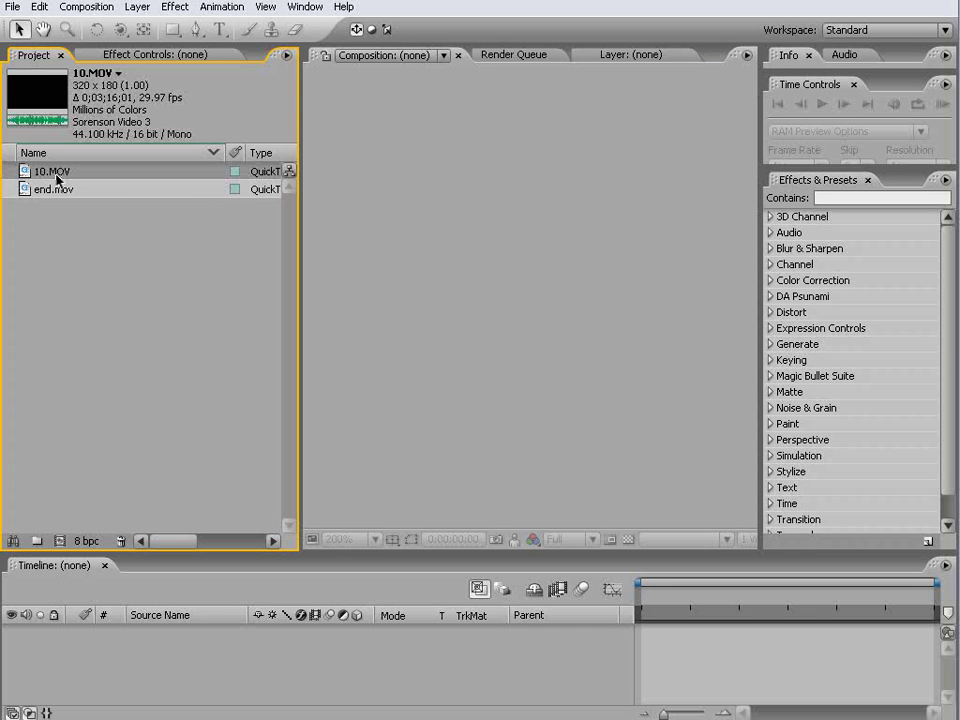
Step: Build composition 10 from 10.MOV, duplicate the layer and set the top copy to Screen
left_click_drag(57, 180, 62, 545)
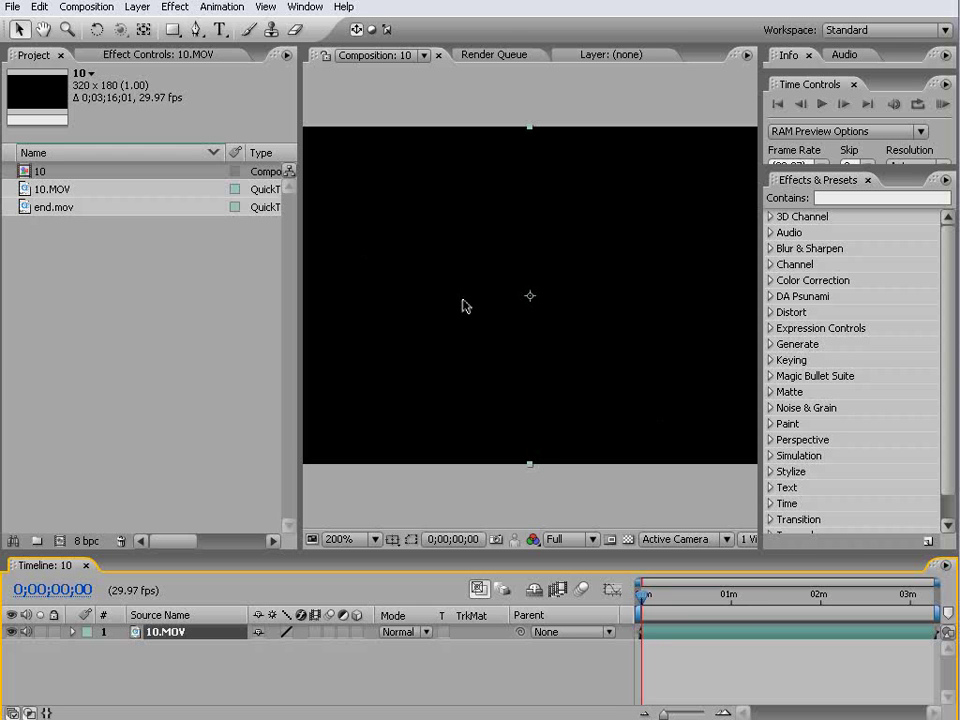
left_click_drag(302, 274, 103, 276)
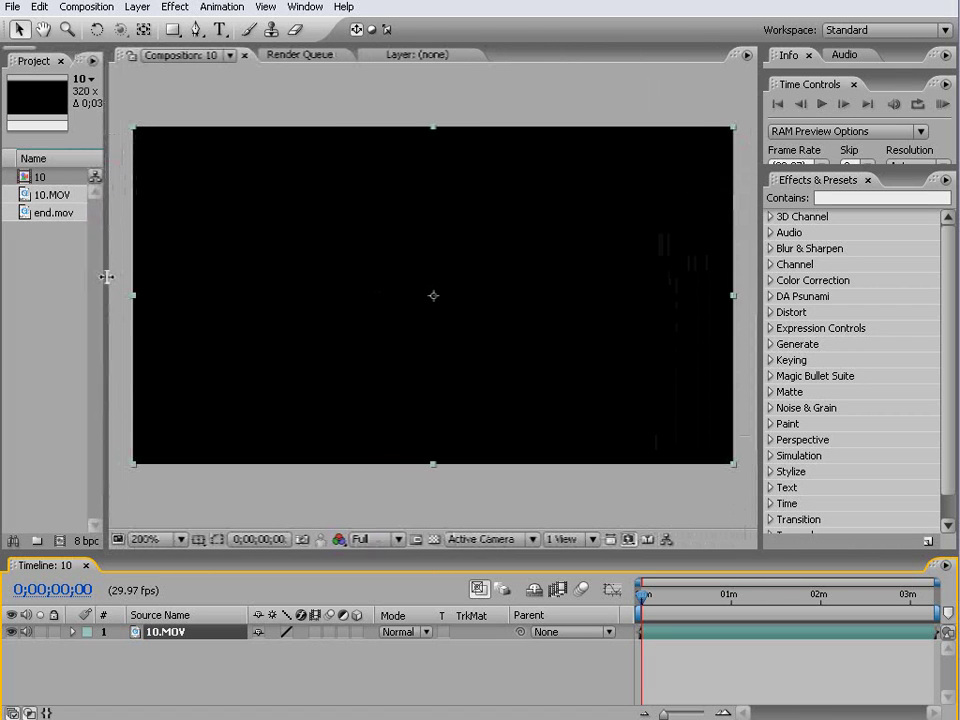
left_click(163, 634)
key("ctrl+d")
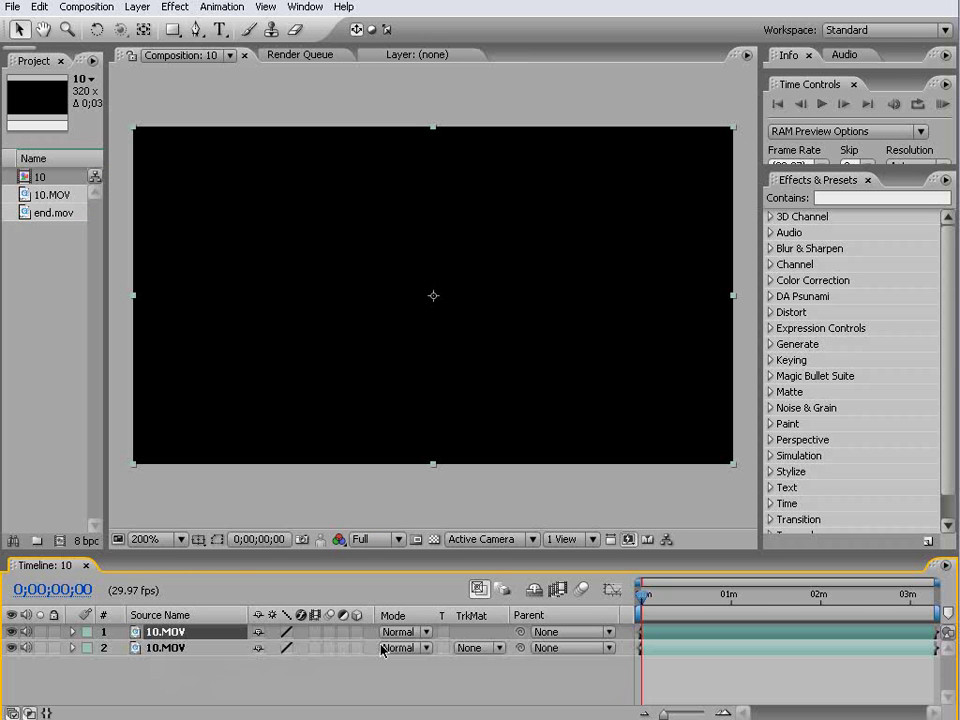
left_click(412, 634)
left_click(409, 508)
Step: Open the lower 10.MOV layer in its own Layer panel
left_click(174, 648)
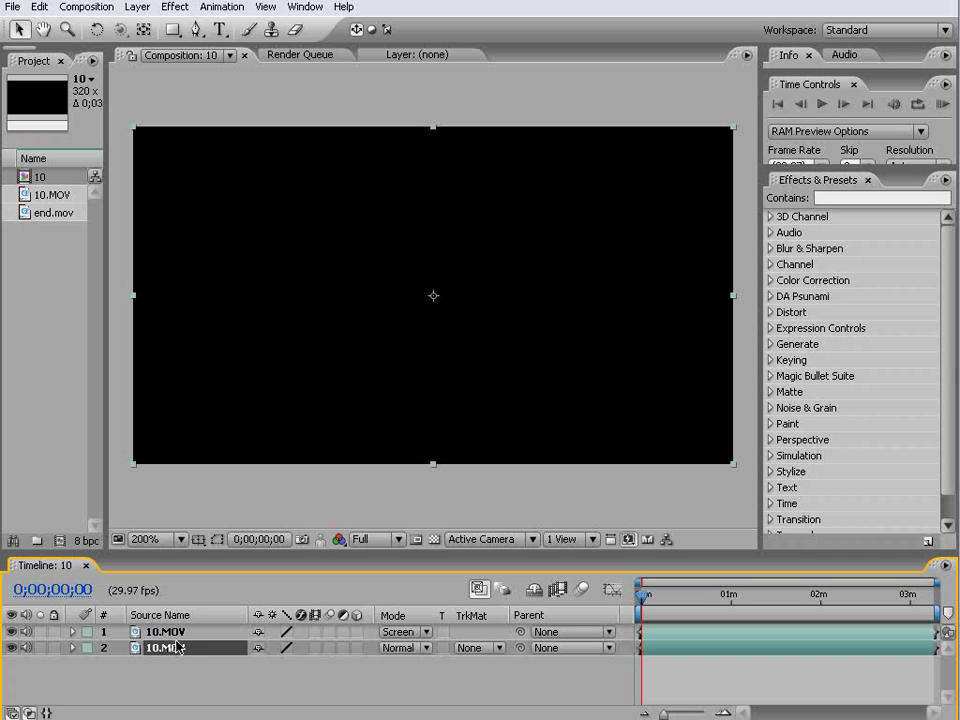
left_click(168, 636)
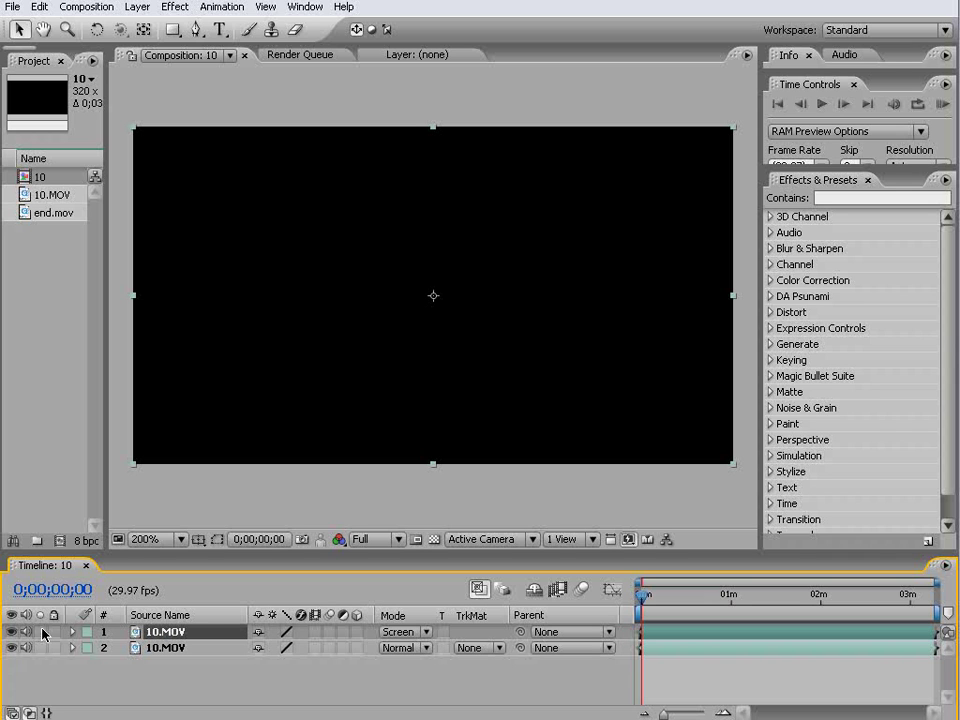
double_click(168, 649)
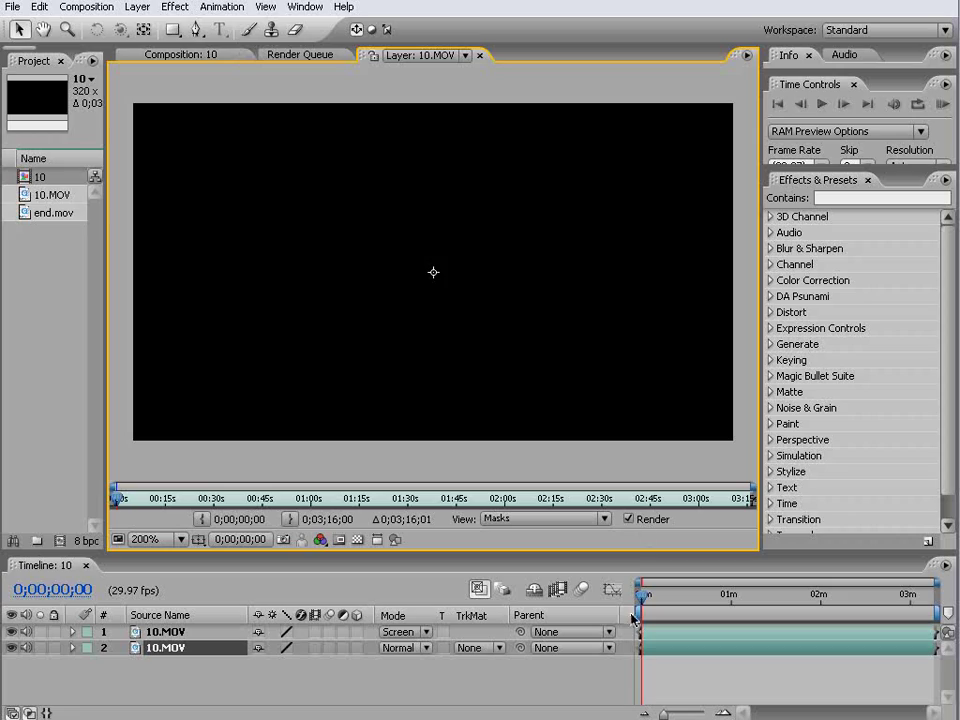
Step: Scrub the current-time indicator to frame 0;02;11;28, where the sabers cross
left_click_drag(638, 617, 839, 626)
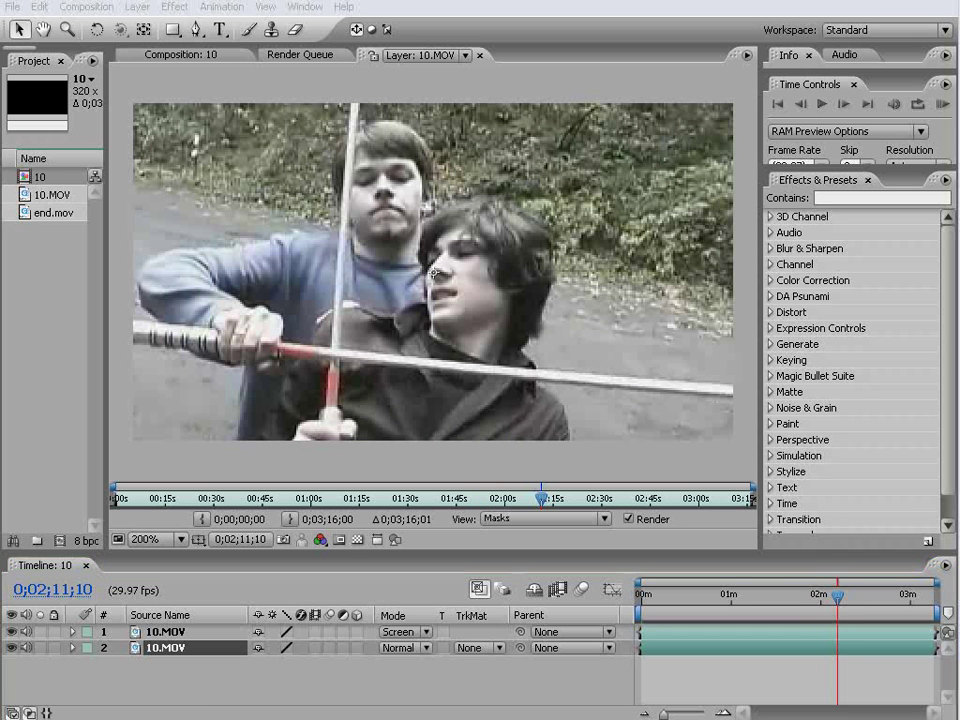
left_click(838, 603)
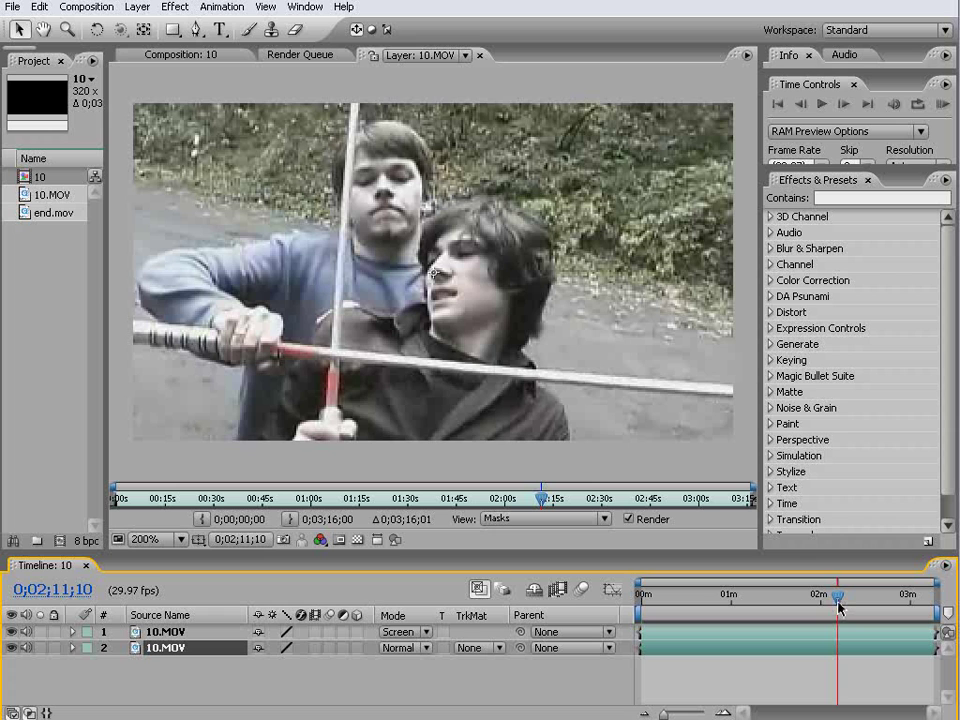
left_click_drag(838, 607, 839, 607)
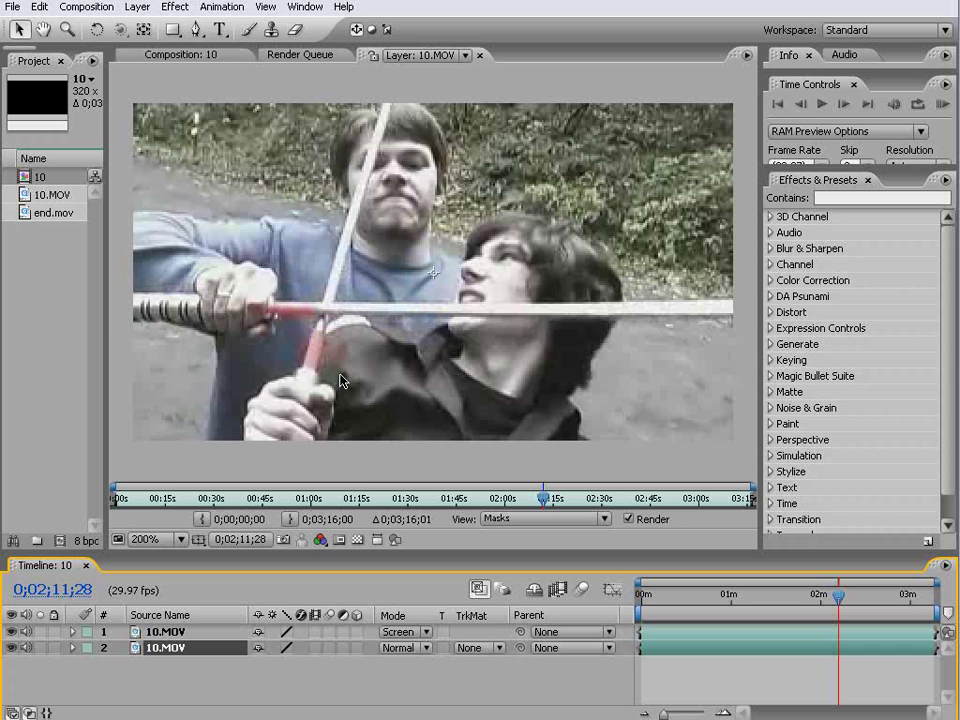
Step: Add a comp-sized black solid and place it below both 10.MOV layers
key("ctrl+y")
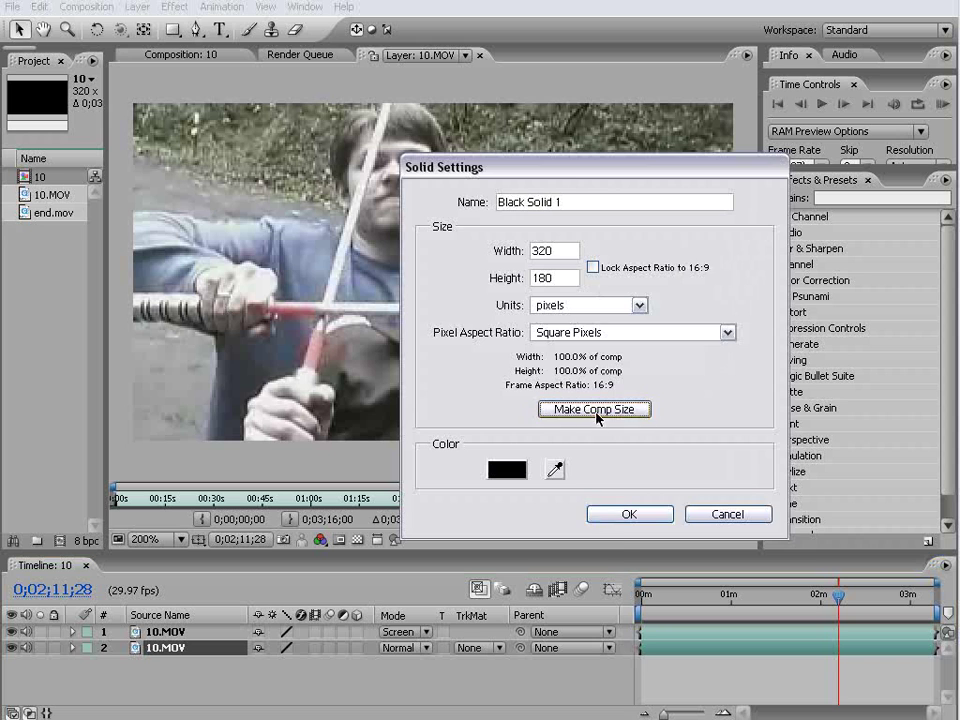
left_click(618, 515)
left_click_drag(172, 657, 177, 667)
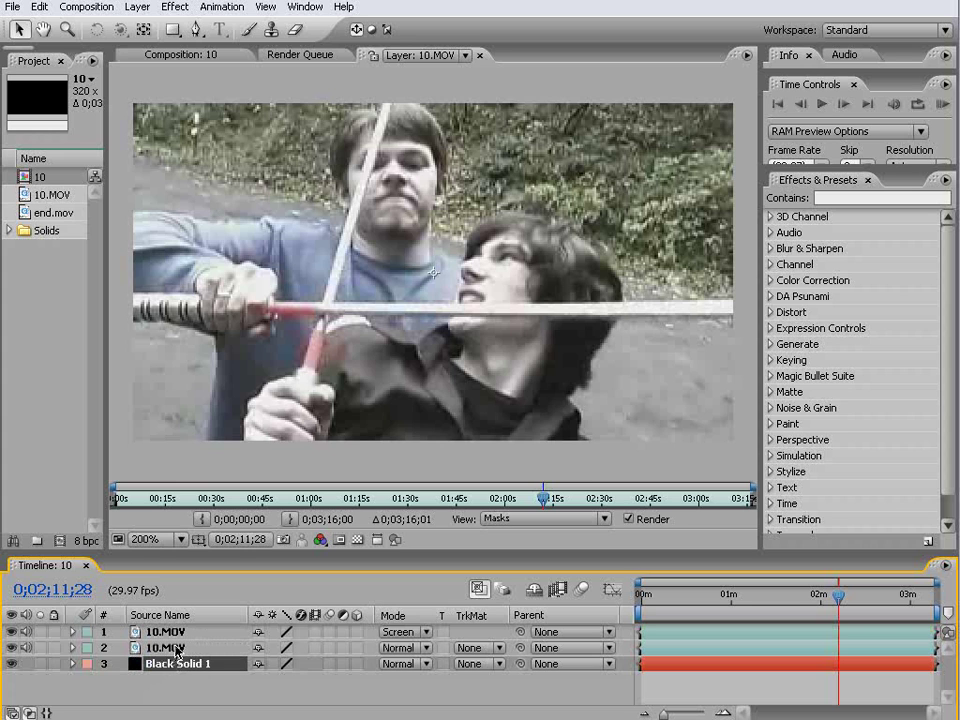
Step: Trace a closed Pen mask from hilt to tip around the blade on the lower 10.MOV layer
left_click(175, 650)
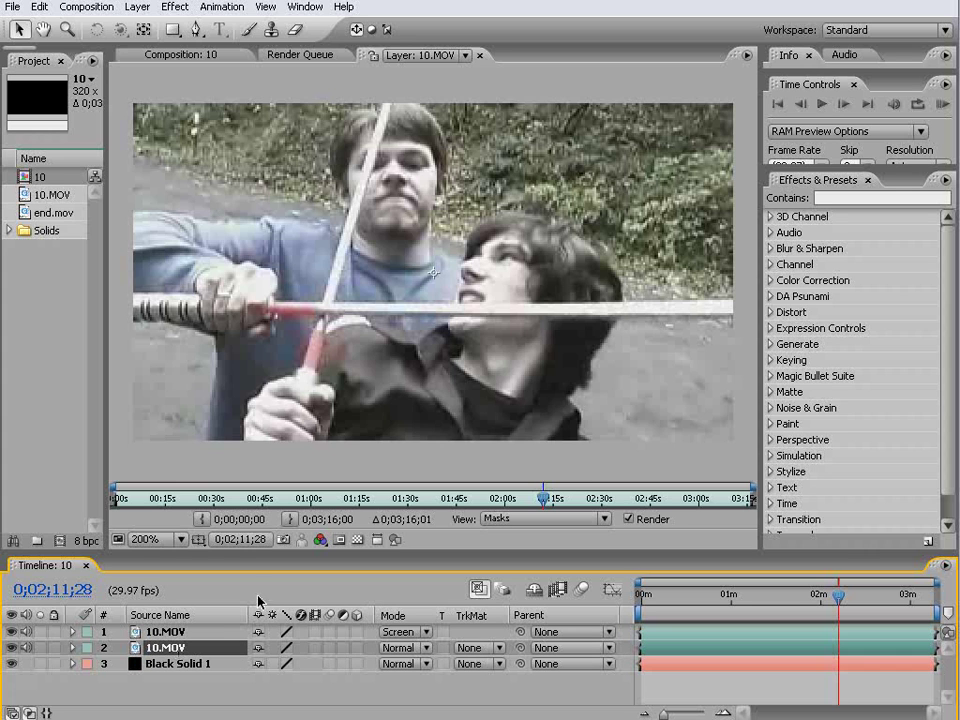
left_click(197, 32)
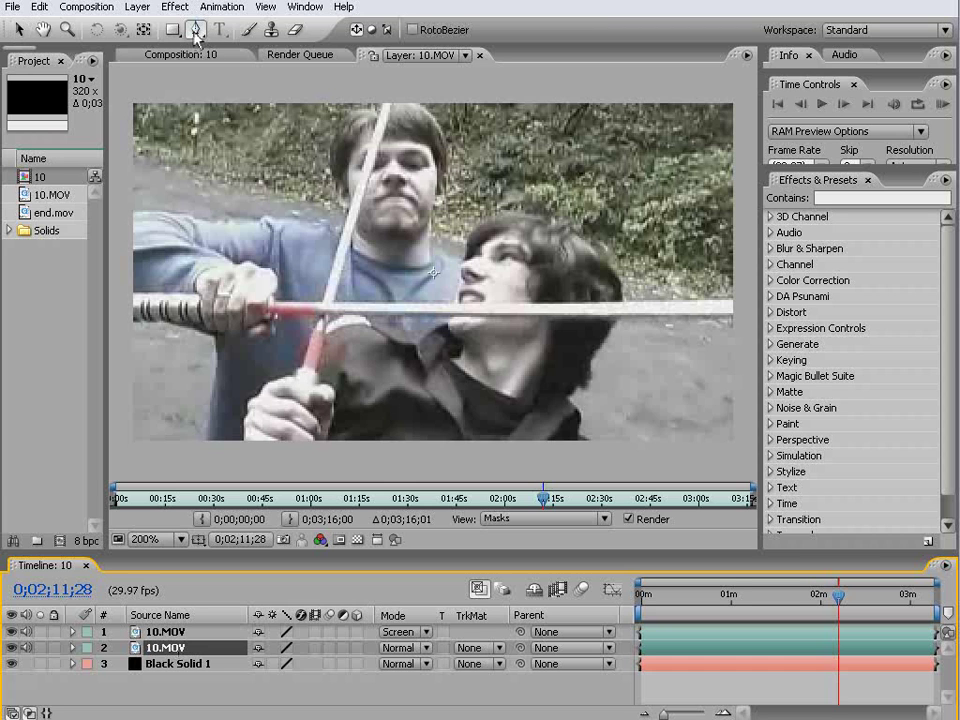
left_click(300, 366)
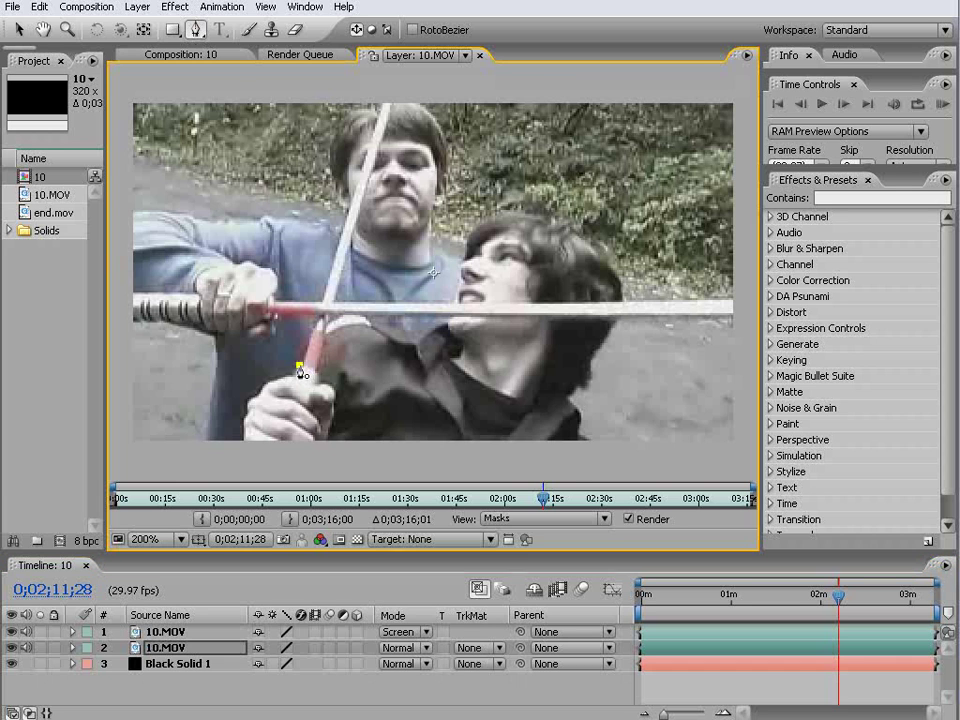
left_click(384, 88)
left_click_drag(395, 77, 406, 79)
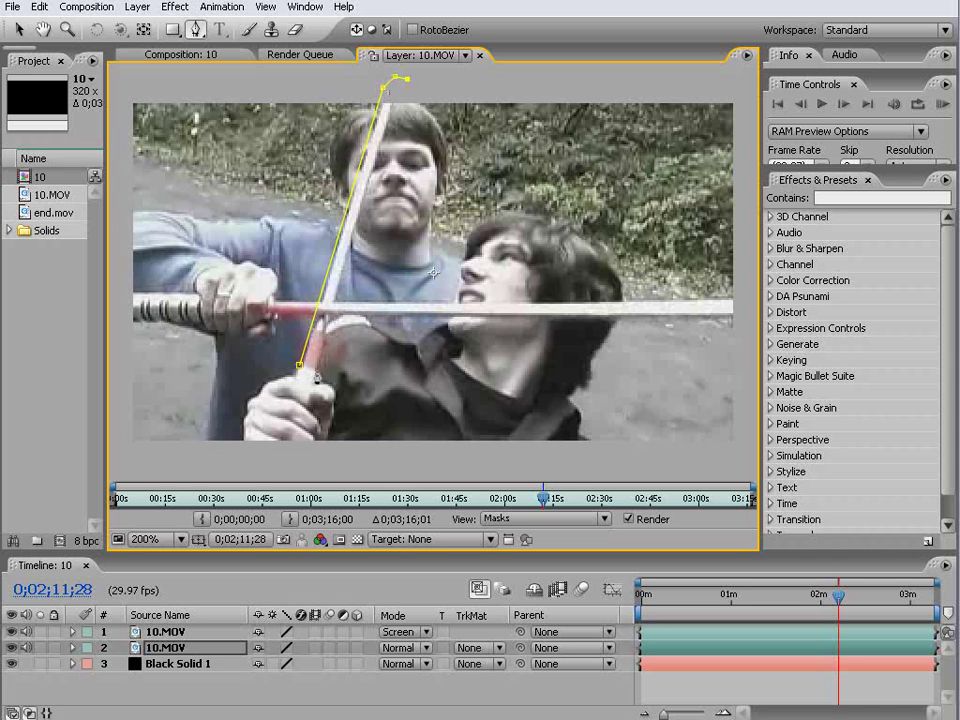
left_click(317, 373)
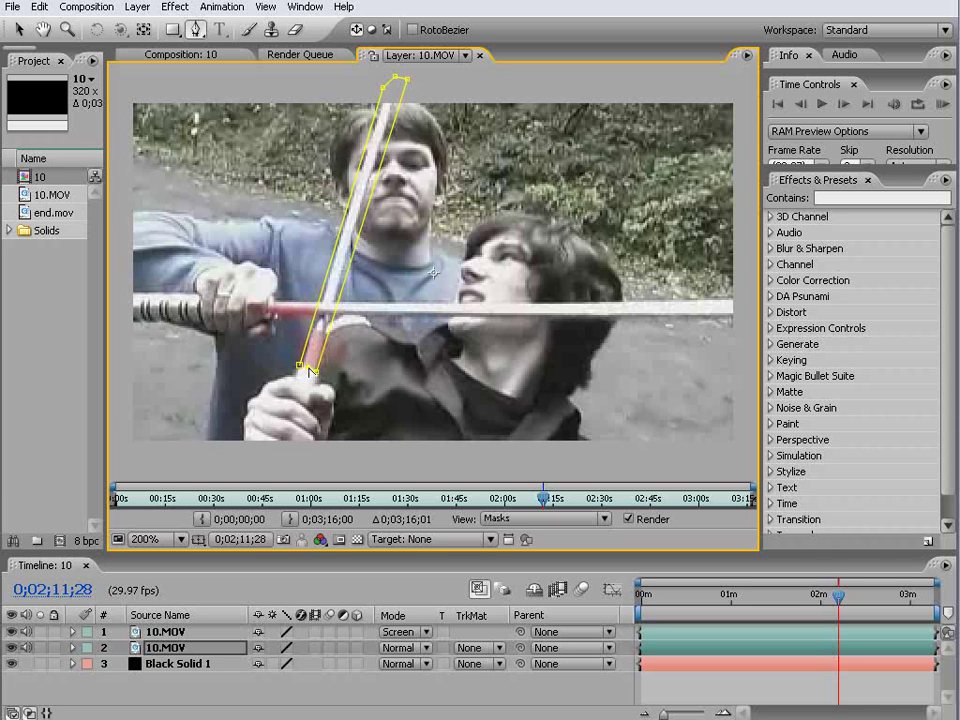
left_click(301, 366)
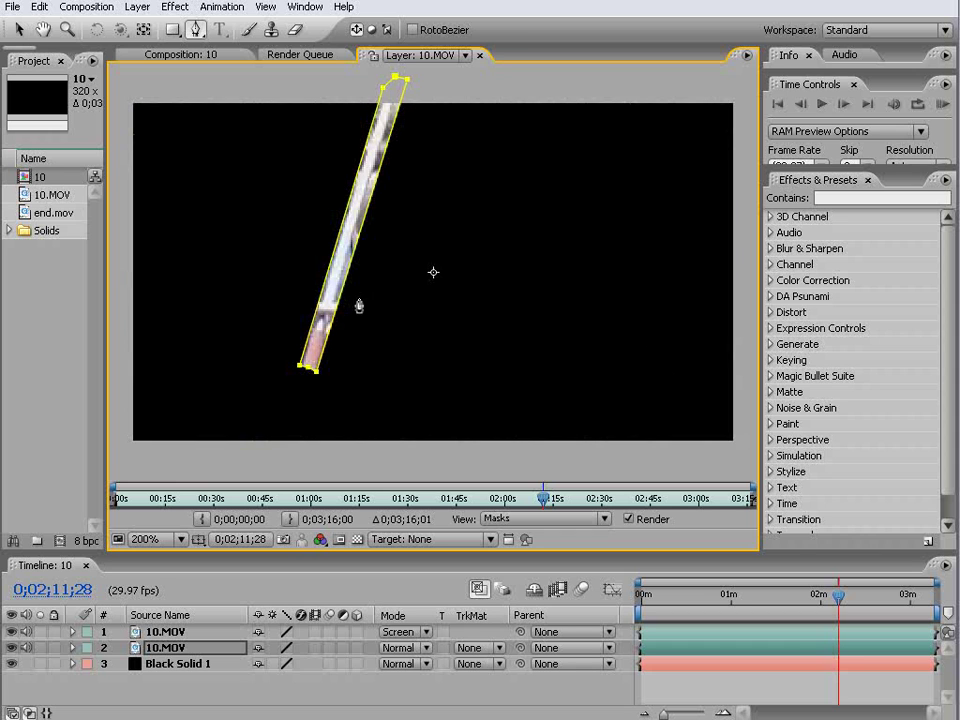
left_click(628, 519)
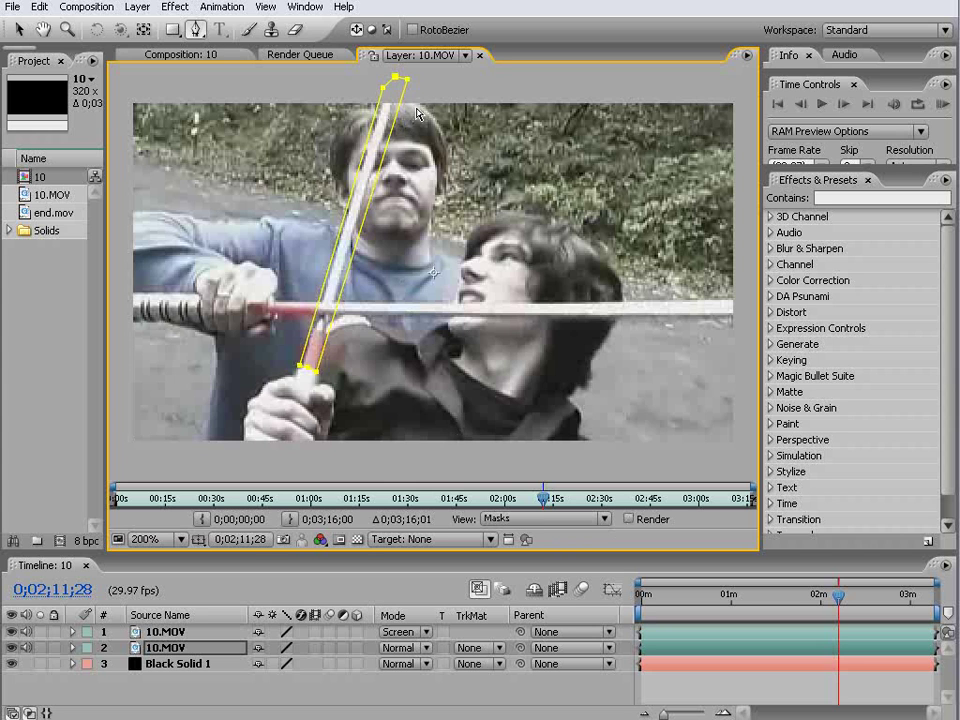
Step: Fit the mask's upper-right point and both hilt points to the blade edges
key("v")
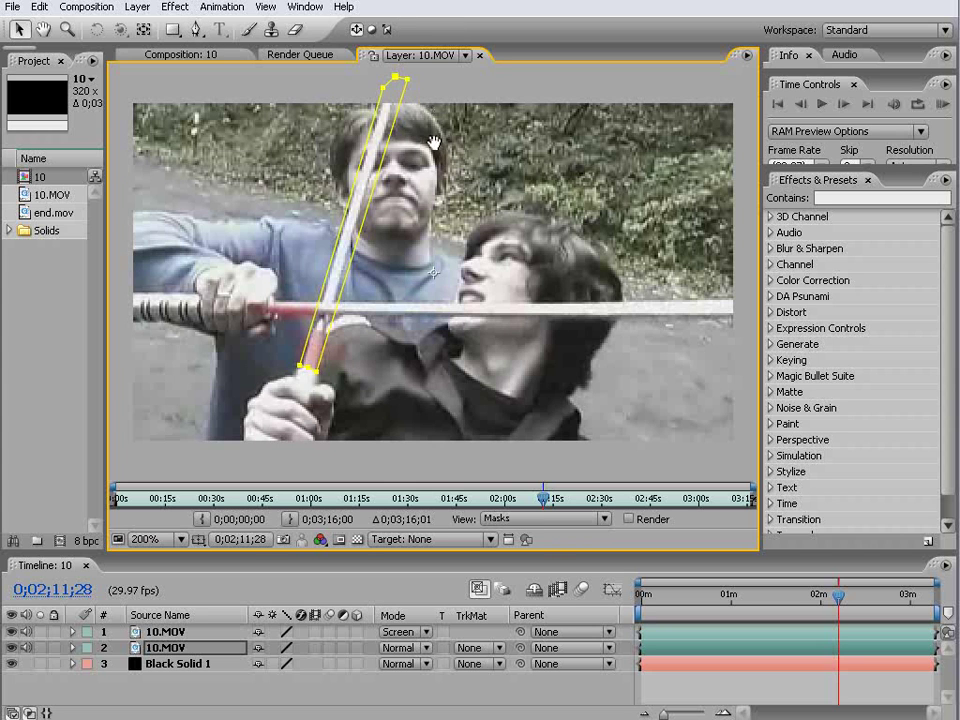
left_click_drag(433, 143, 443, 233)
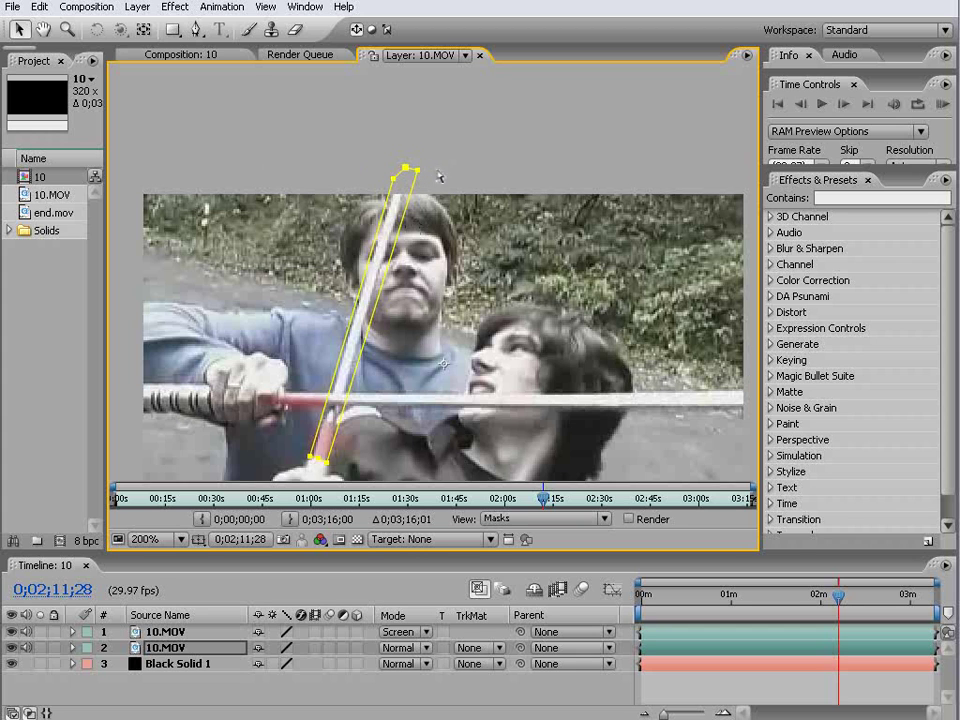
left_click_drag(417, 171, 408, 182)
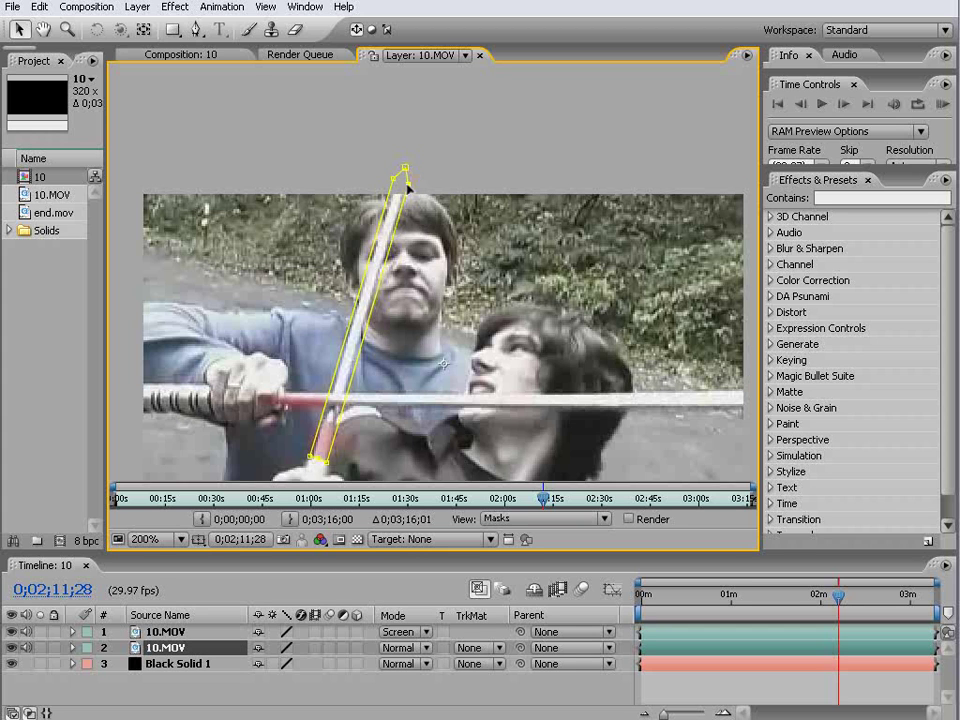
left_click(397, 186)
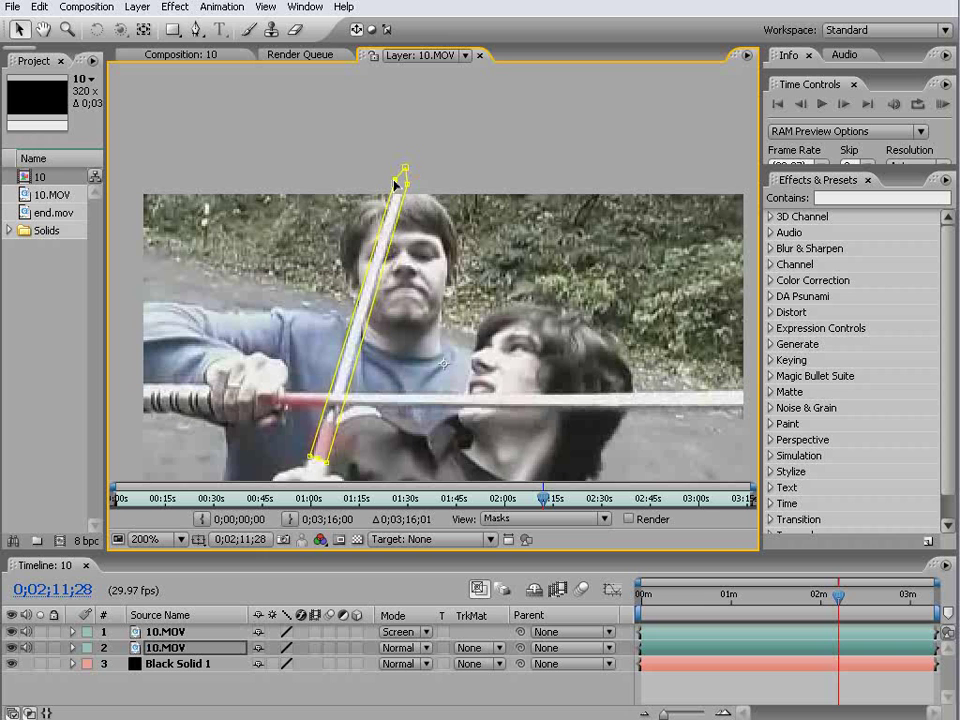
left_click_drag(413, 354, 480, 210)
scroll(428, 313, "up", 4)
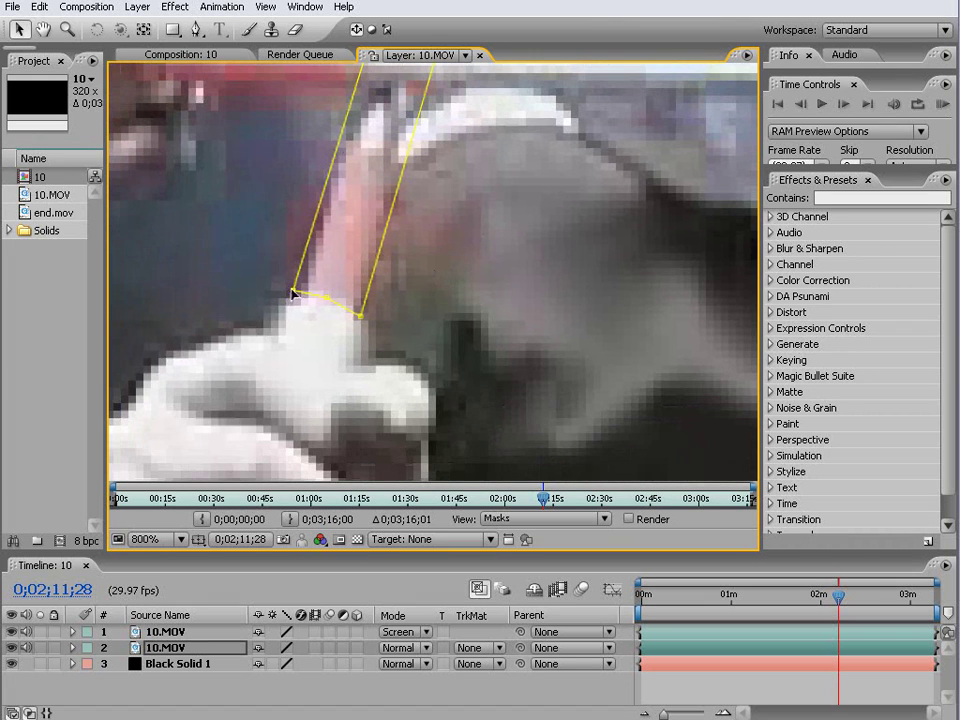
left_click_drag(294, 292, 298, 295)
left_click_drag(363, 317, 357, 313)
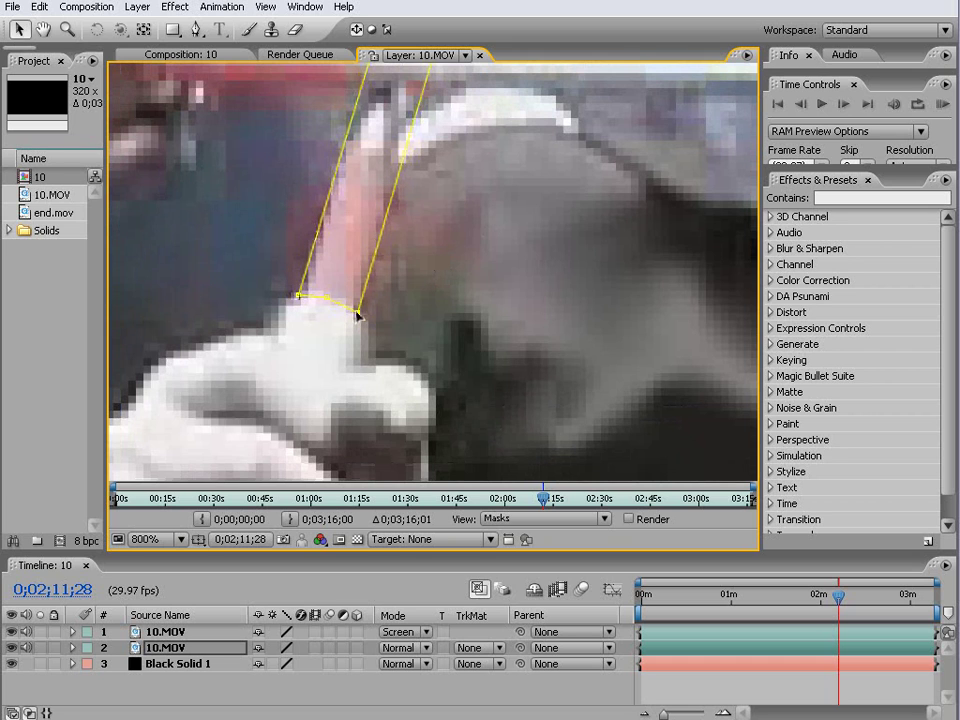
Step: Fine-tune the mask points at the blade tip, viewing at 400%
left_click(298, 296)
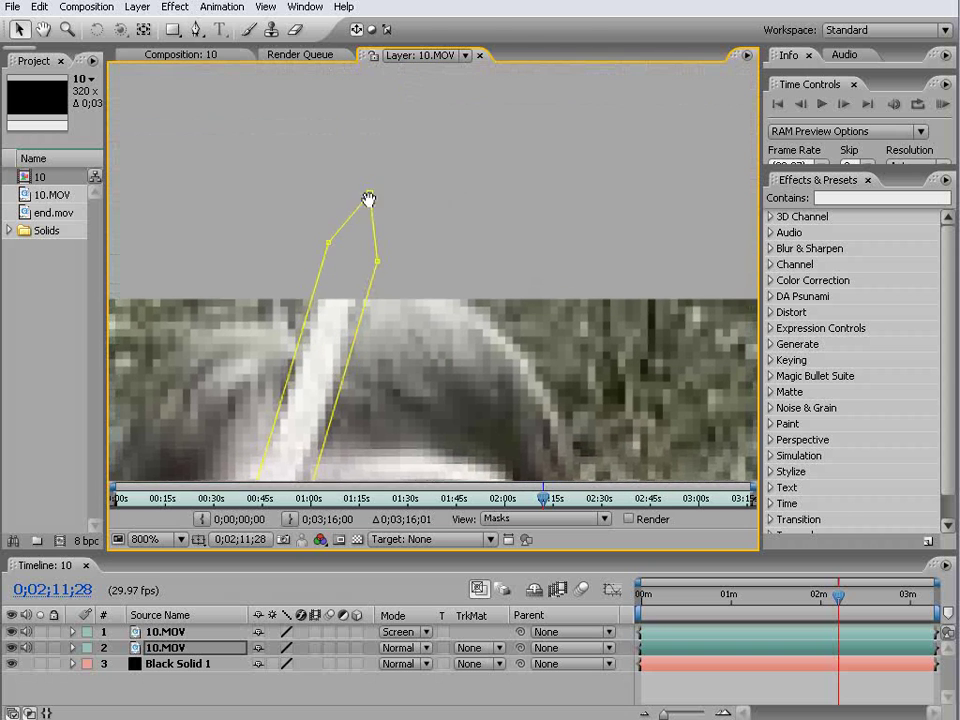
left_click_drag(376, 262, 331, 247)
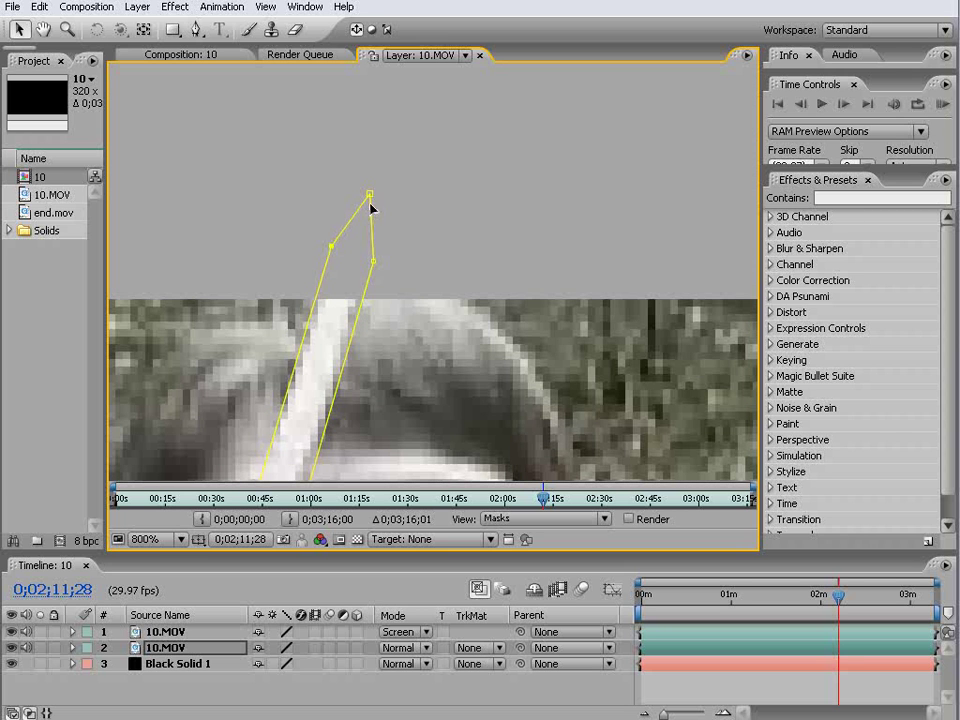
left_click_drag(381, 381, 399, 266)
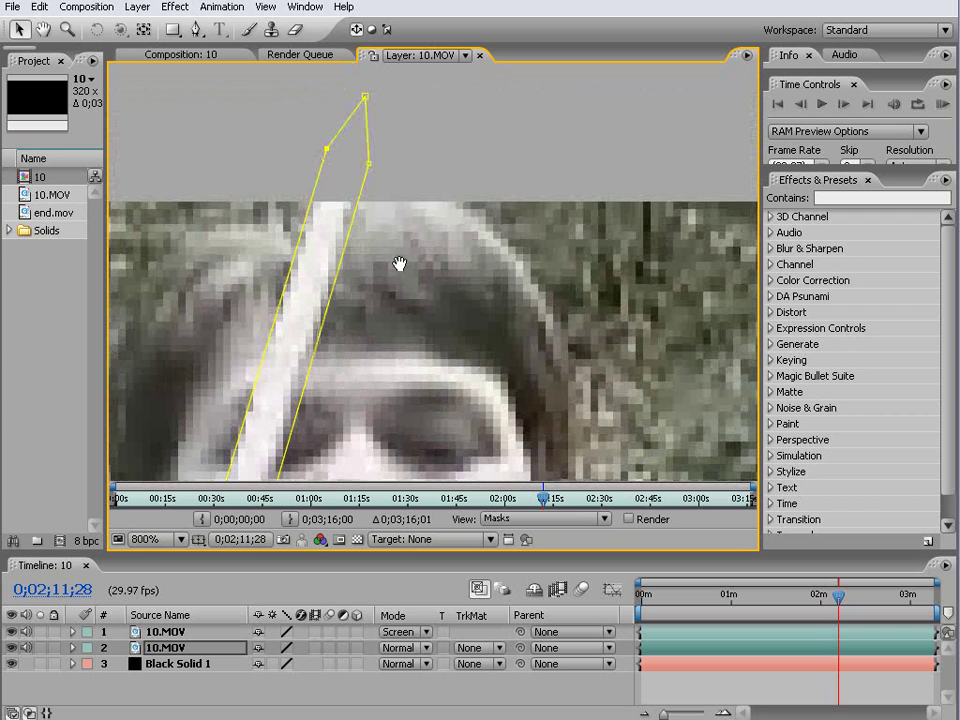
key("comma")
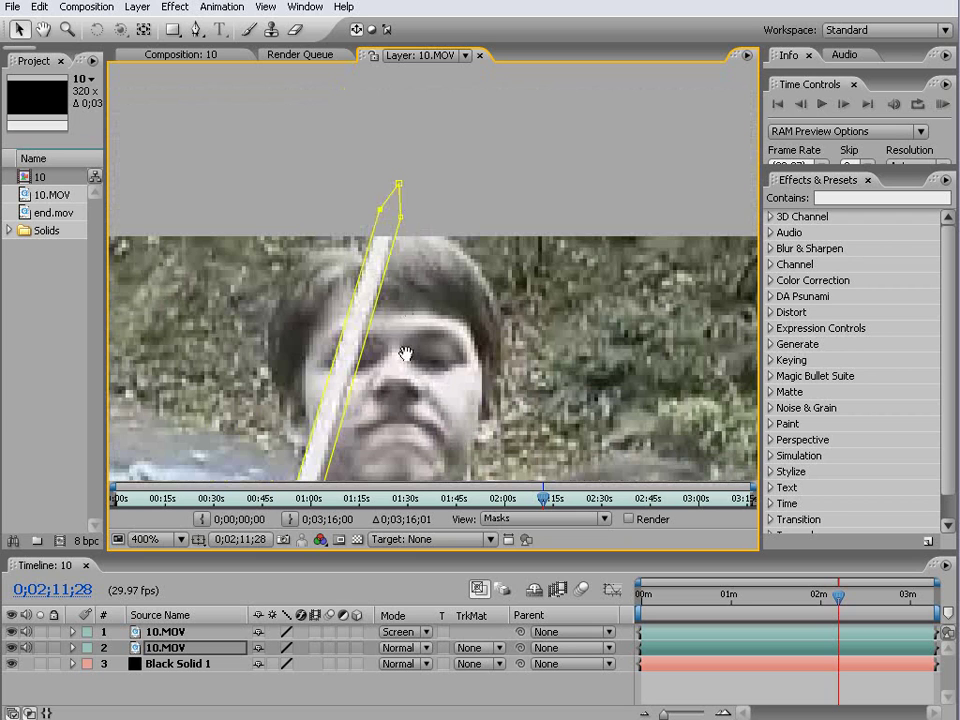
left_click_drag(403, 356, 428, 275)
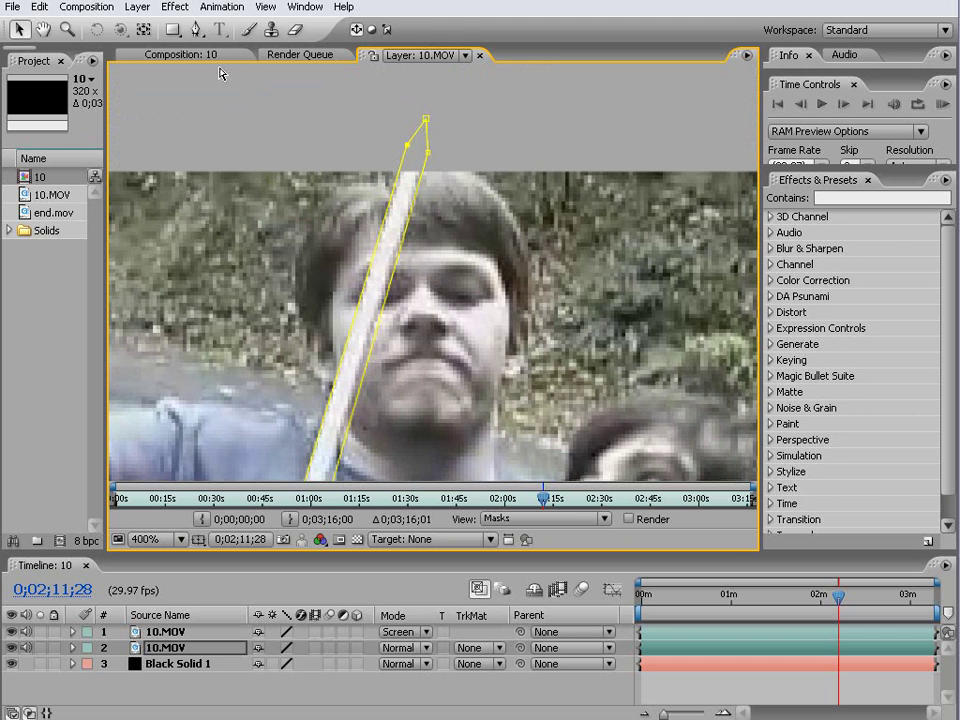
Step: Turn the mask's pointed top vertex into a smooth curve with the Convert Vertex Tool
left_click_drag(201, 35, 258, 93)
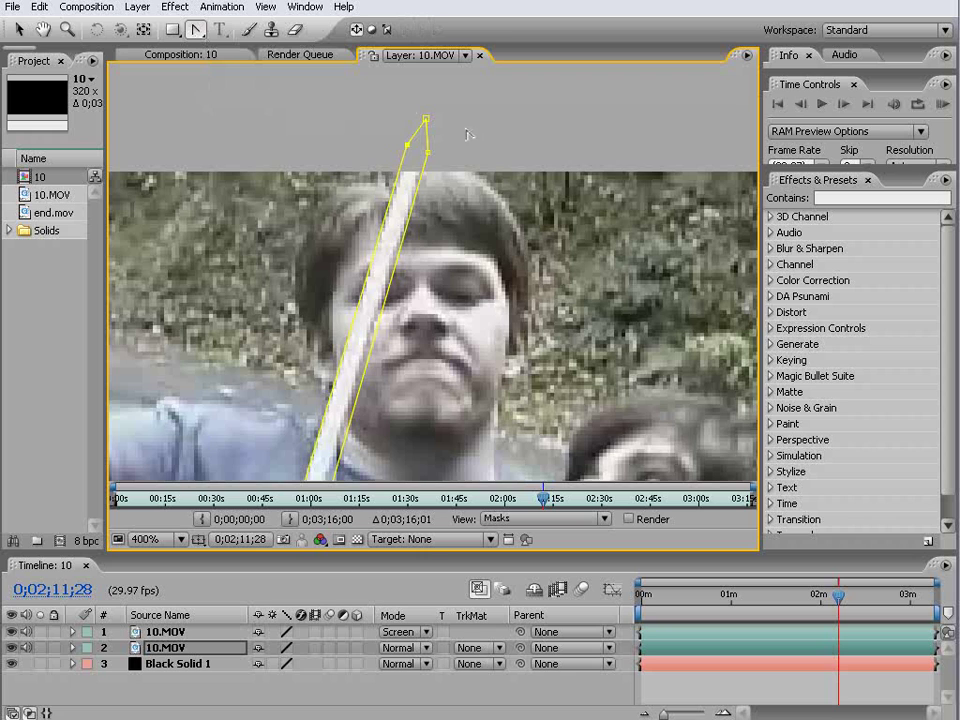
left_click(19, 30)
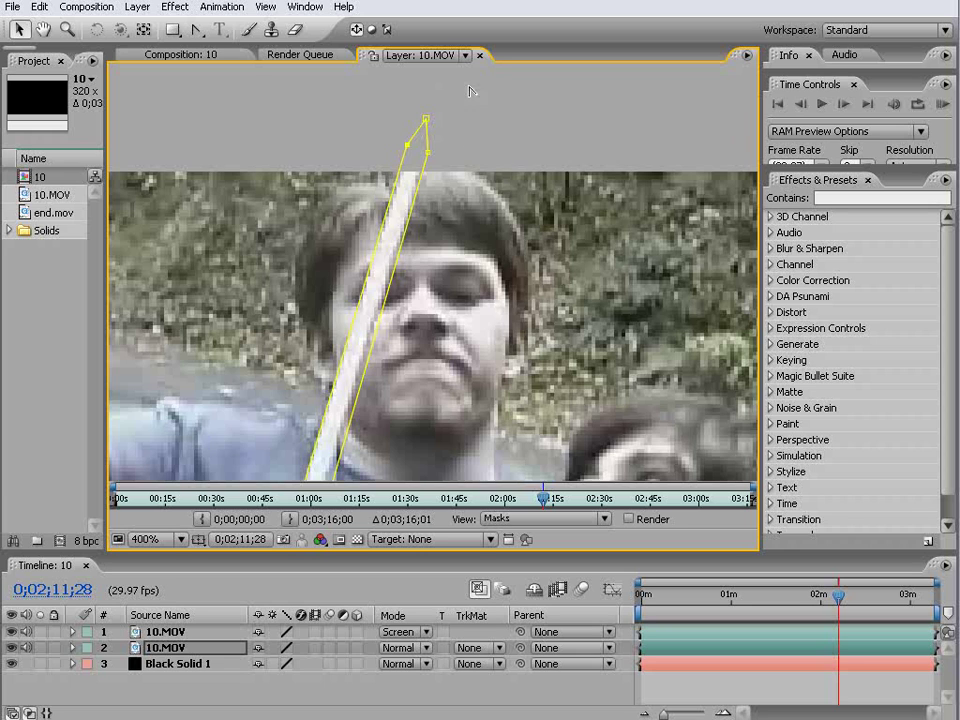
left_click(426, 120, "ctrl+alt")
left_click_drag(381, 347, 511, 60)
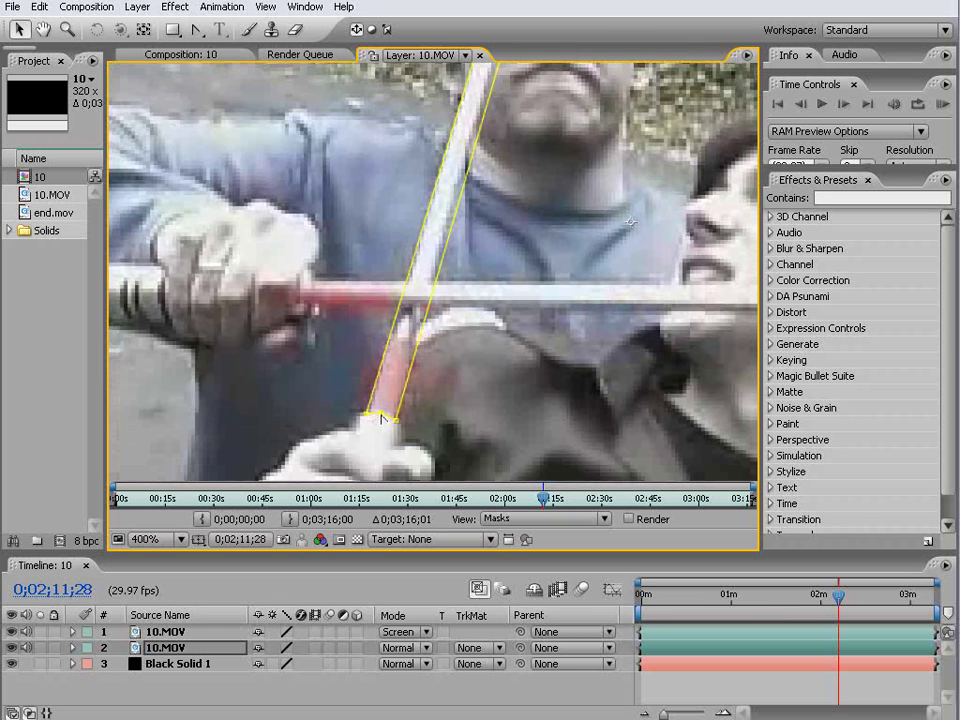
left_click_drag(480, 289, 398, 505)
left_click_drag(463, 339, 546, 154)
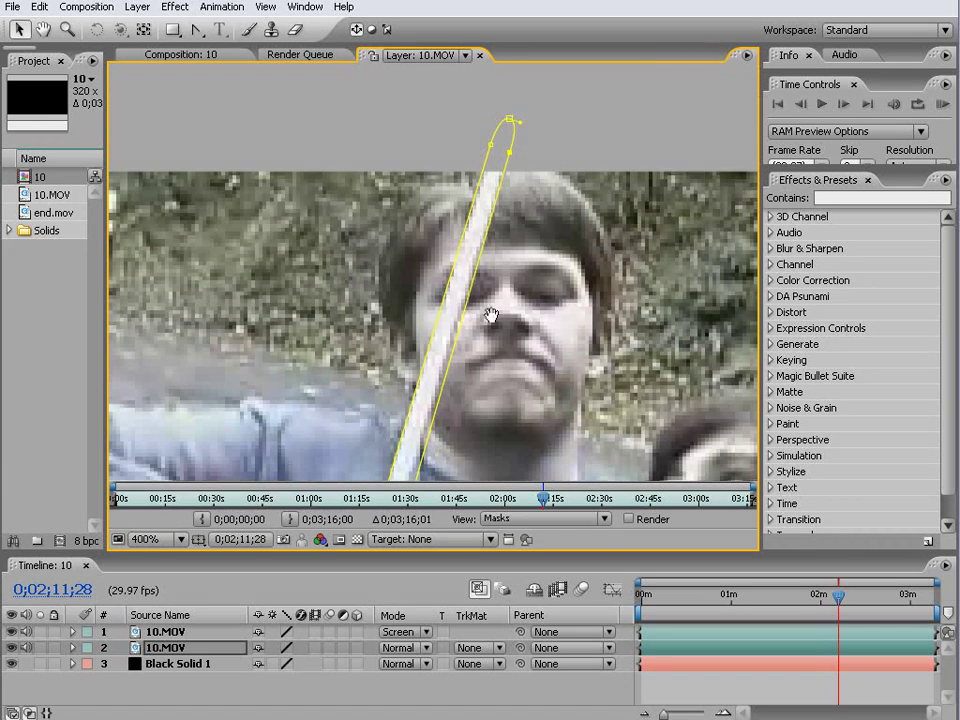
left_click_drag(491, 317, 529, 146)
scroll(527, 231, "down", 1)
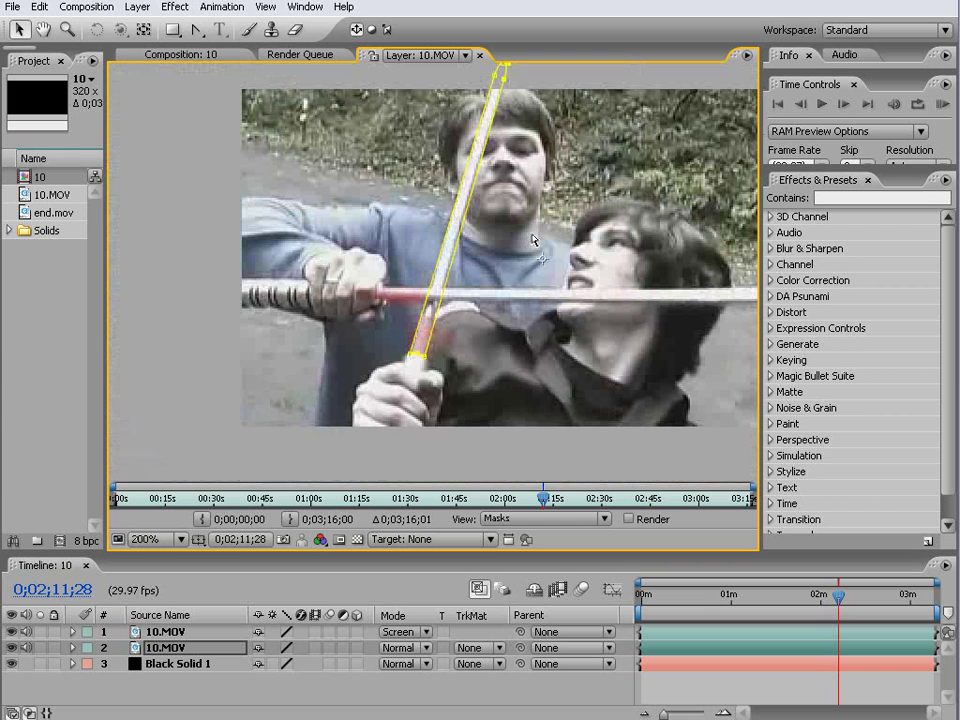
left_click_drag(580, 191, 507, 242)
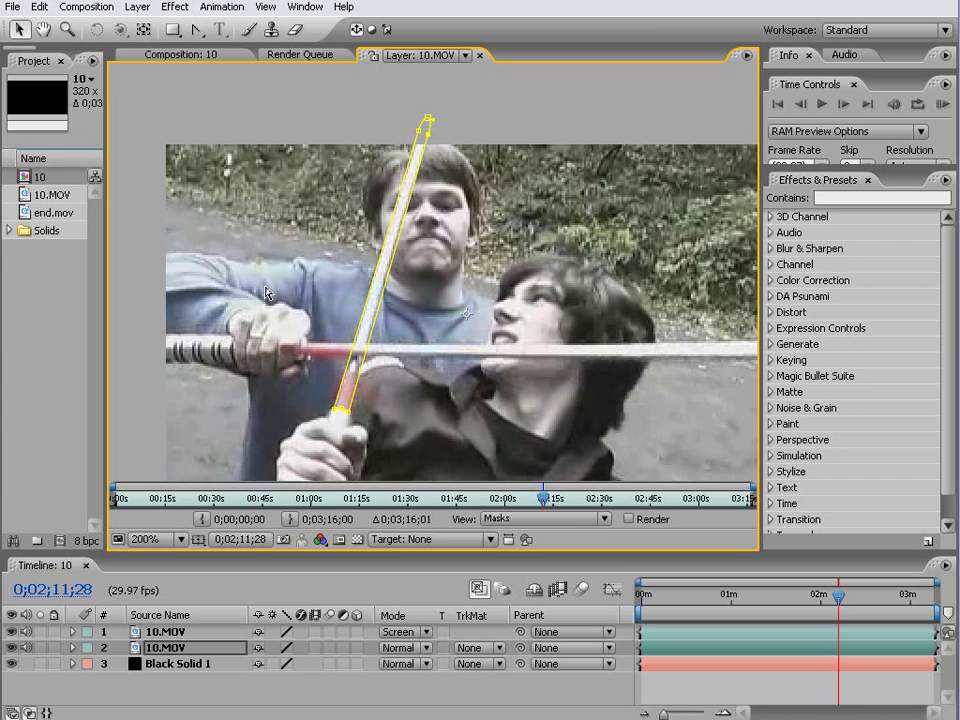
key("Page_Down")
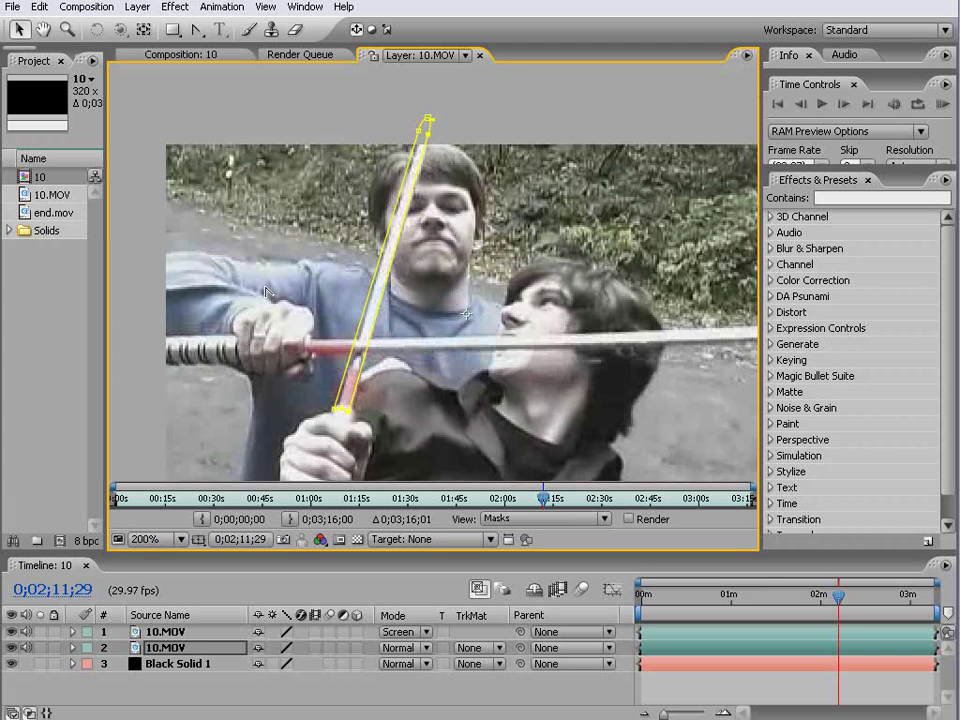
key("Page_Up")
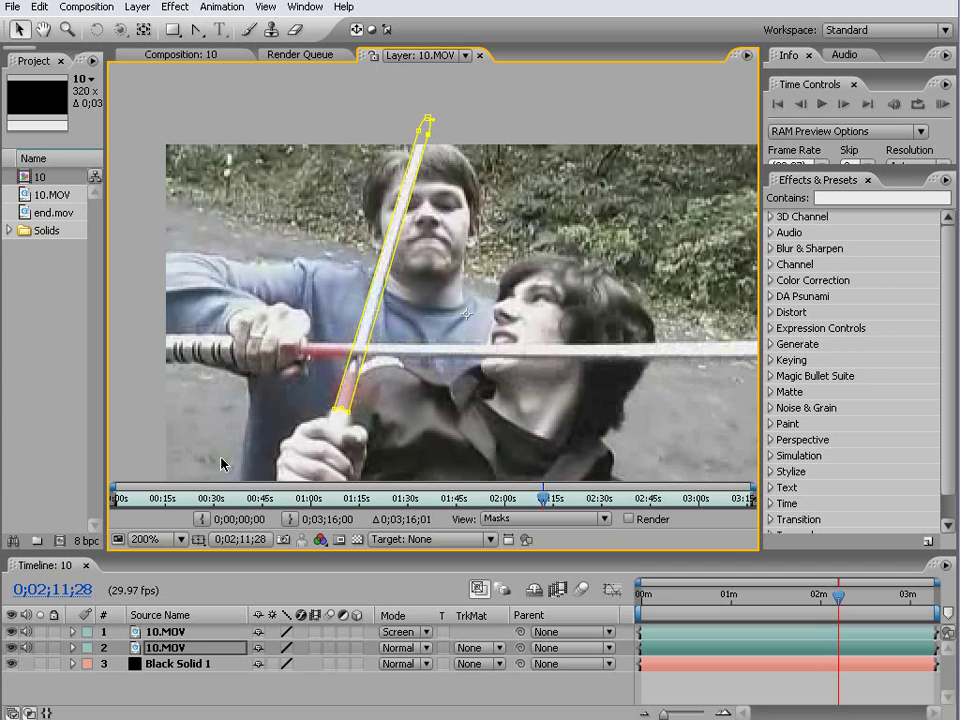
Step: Set a Mask Shape keyframe on Mask 1, then step forward to frame 0;02;12;01
left_click(72, 648)
left_click(88, 664)
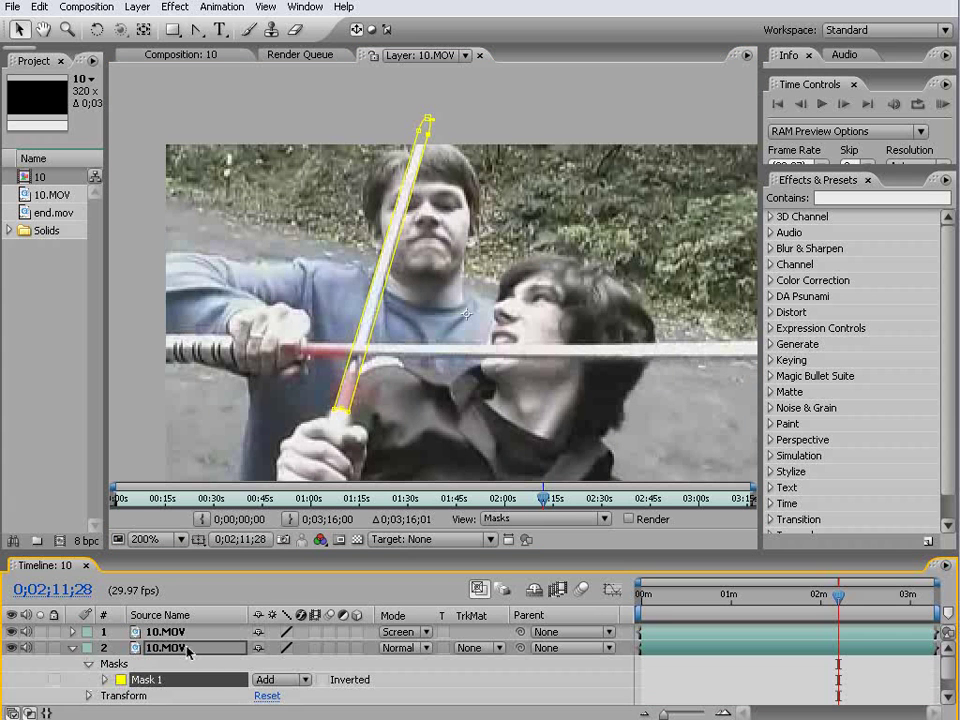
left_click(104, 679)
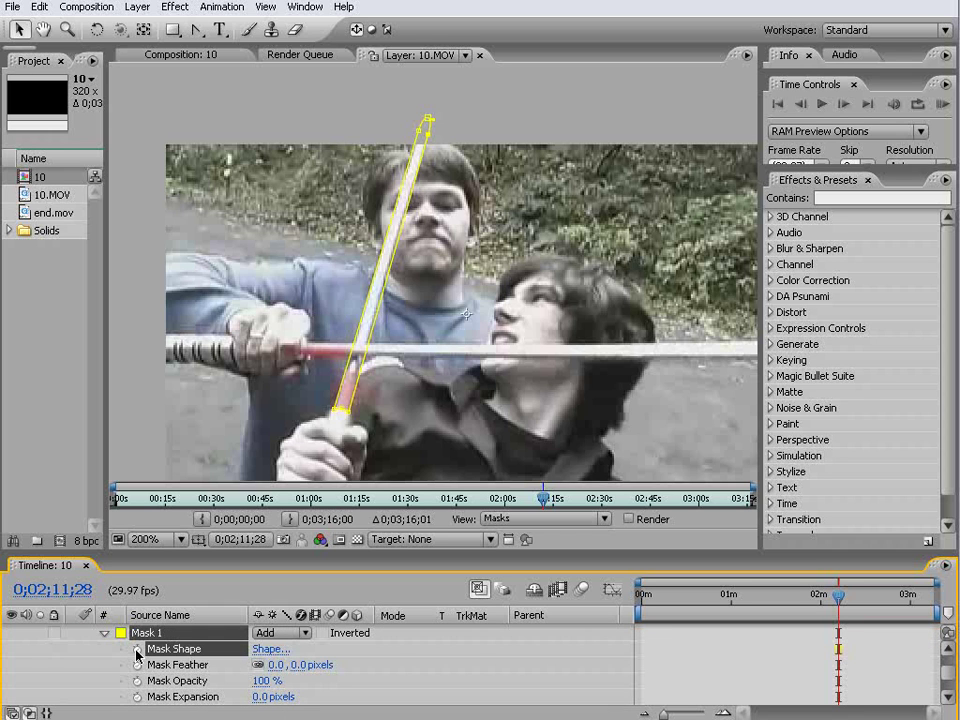
left_click(138, 649)
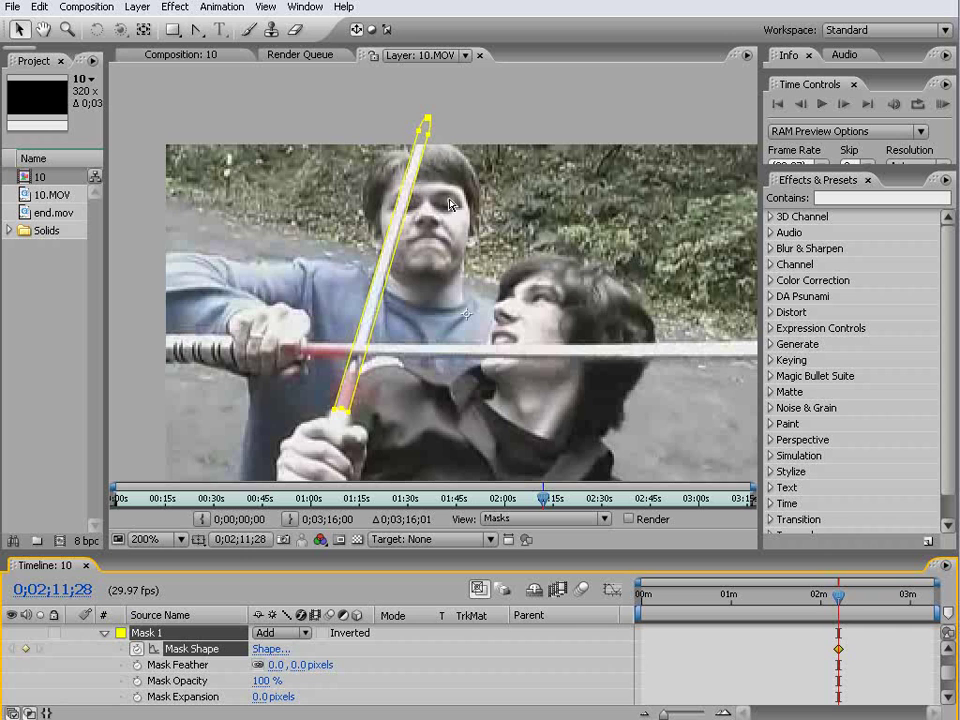
key("Page_Down")
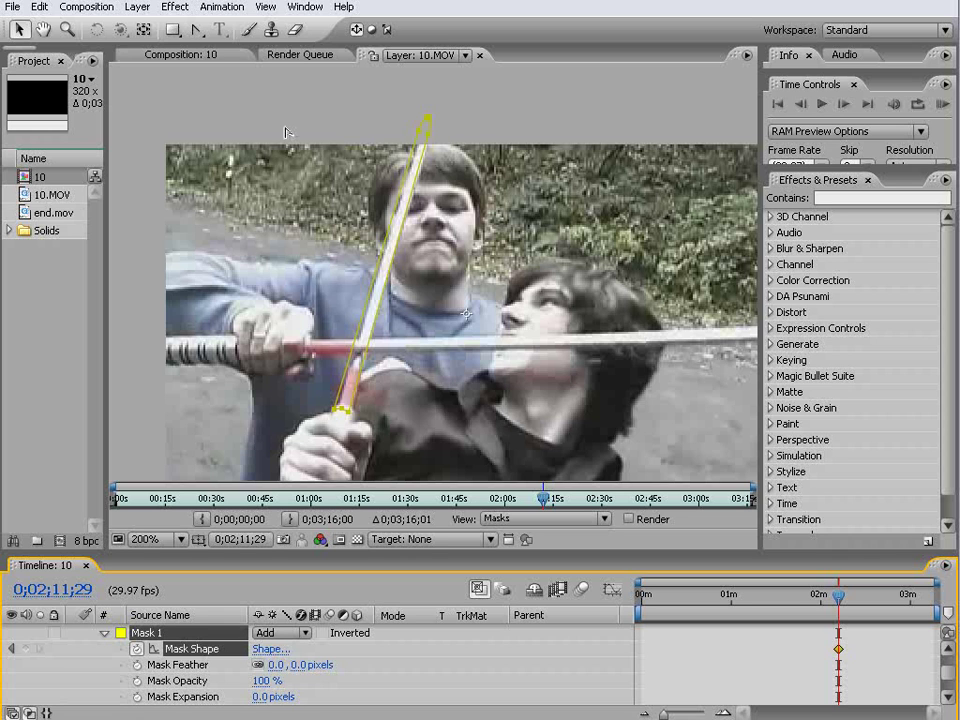
key("Page_Down")
key("Page_Down")
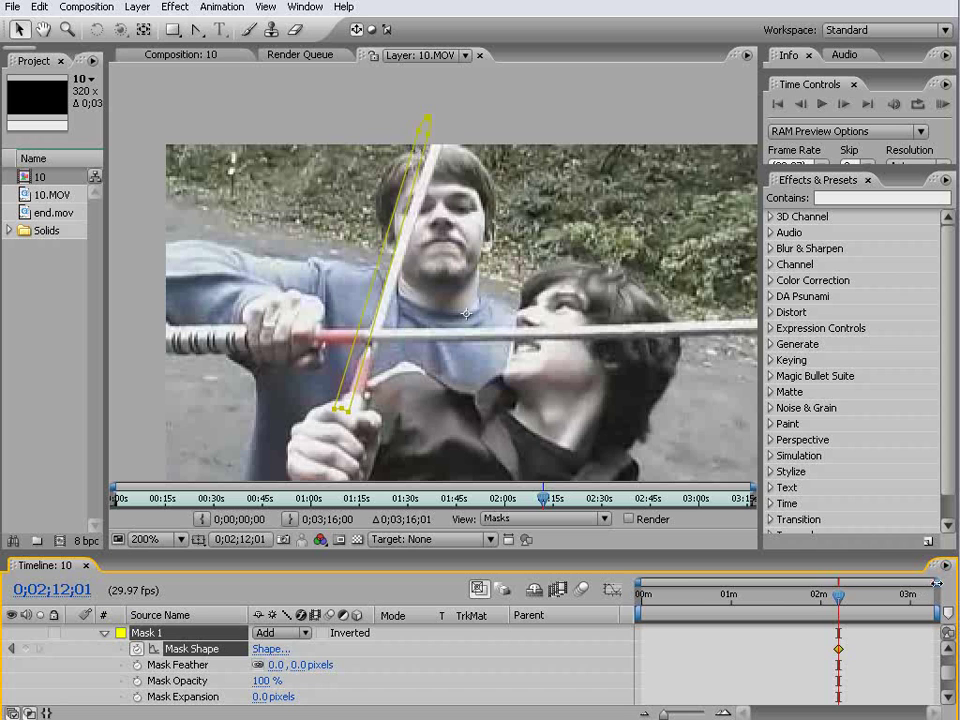
Step: Zoom the time ruler around the current time and add a composition marker near 02:30s
left_click_drag(935, 582, 893, 582)
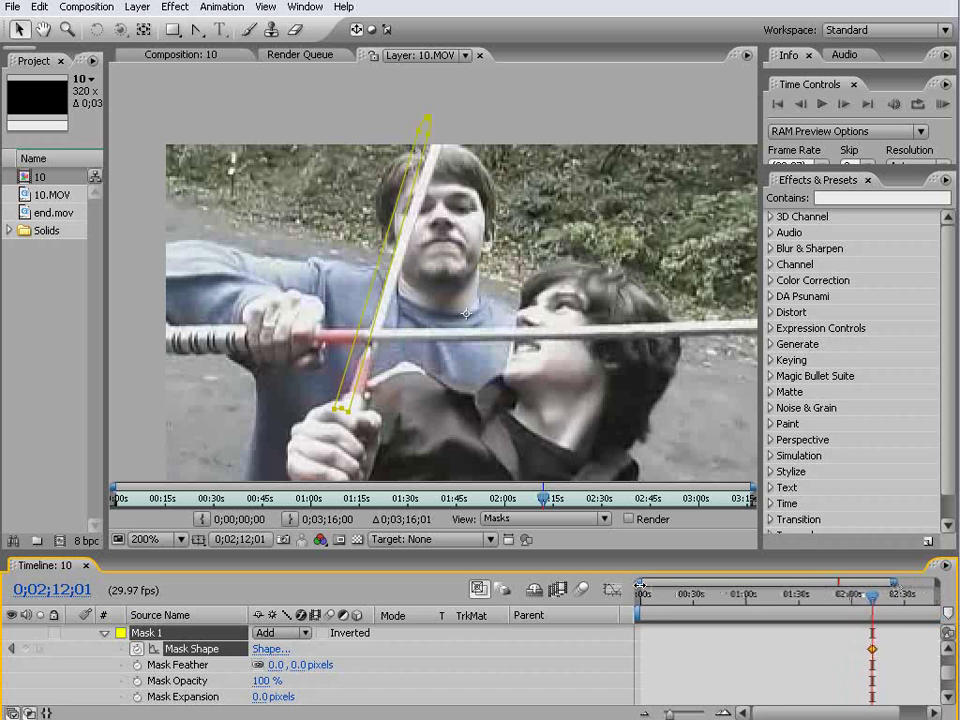
left_click_drag(640, 582, 748, 582)
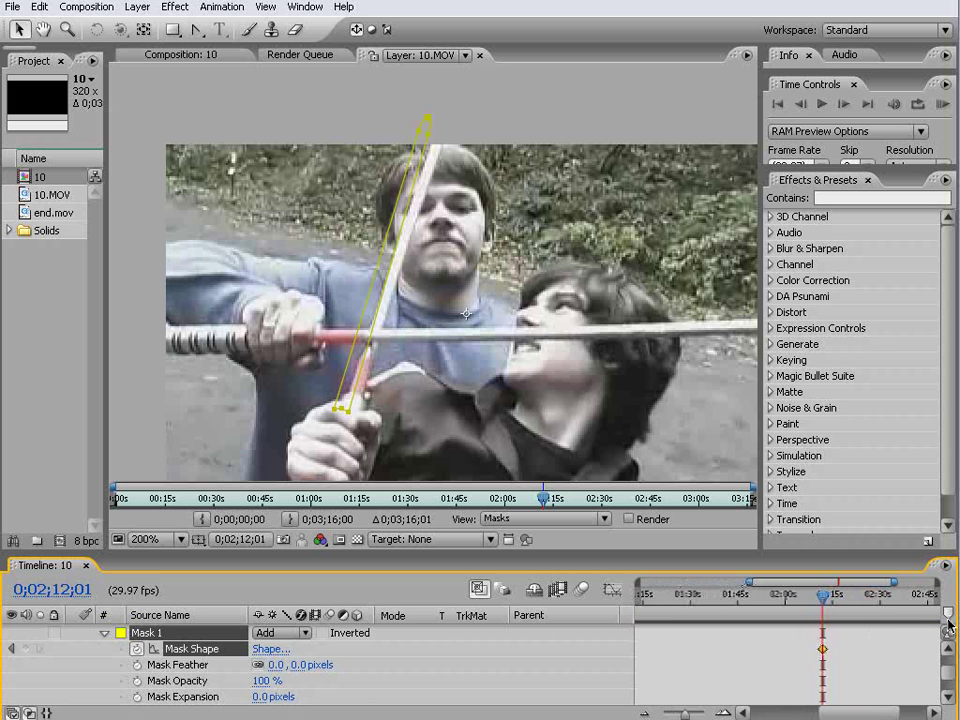
mouse_move(946, 613)
left_mouse_down()
mouse_move(838, 626)
mouse_move(822, 637)
left_mouse_up()
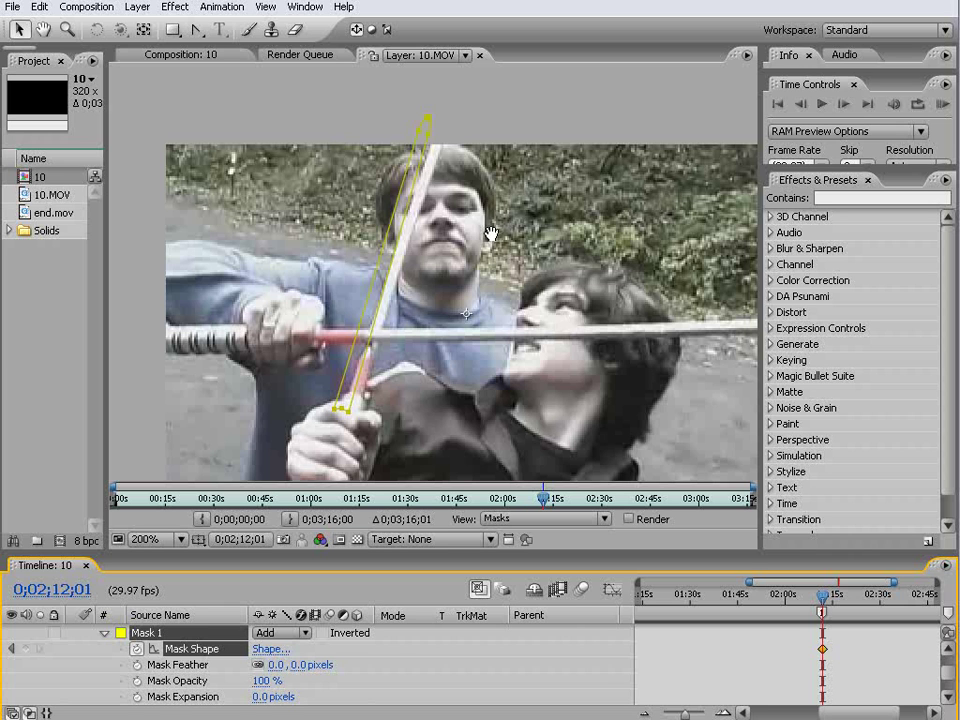
Step: Drag the mask's top point onto the blade tip at 0;02;12;01, viewing at 400%
left_click_drag(488, 236, 463, 258)
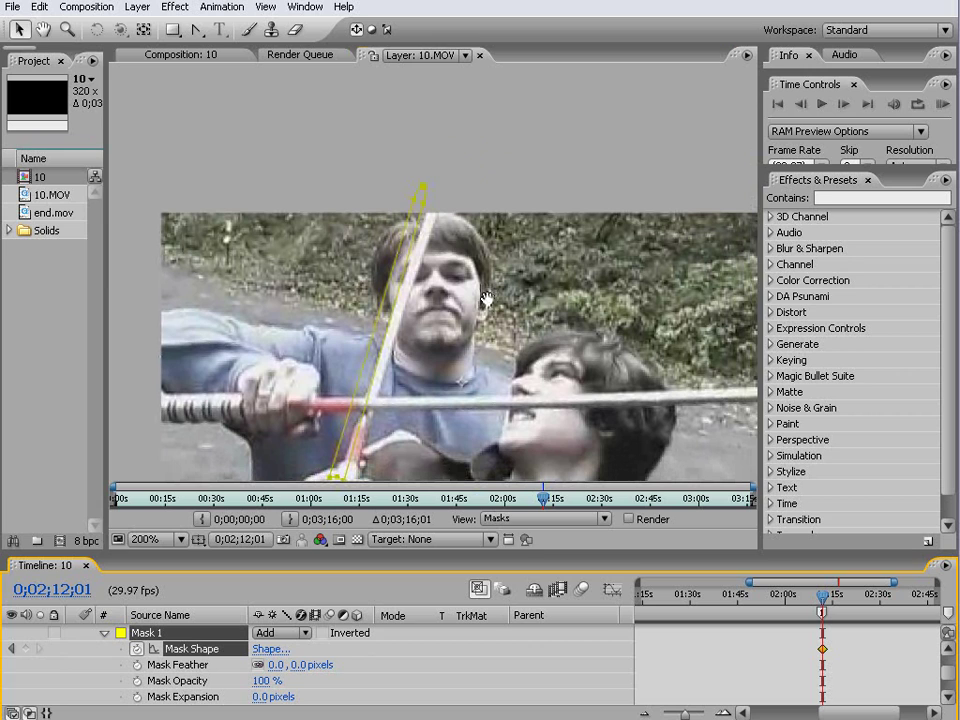
key("v")
left_click_drag(381, 158, 430, 212)
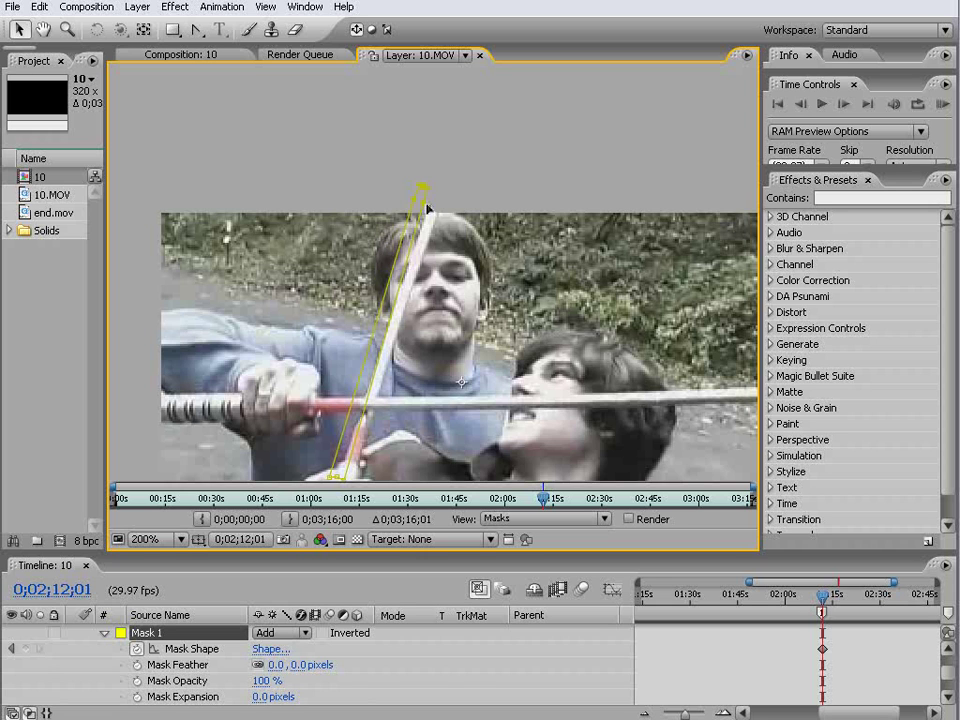
left_click_drag(426, 191, 441, 210)
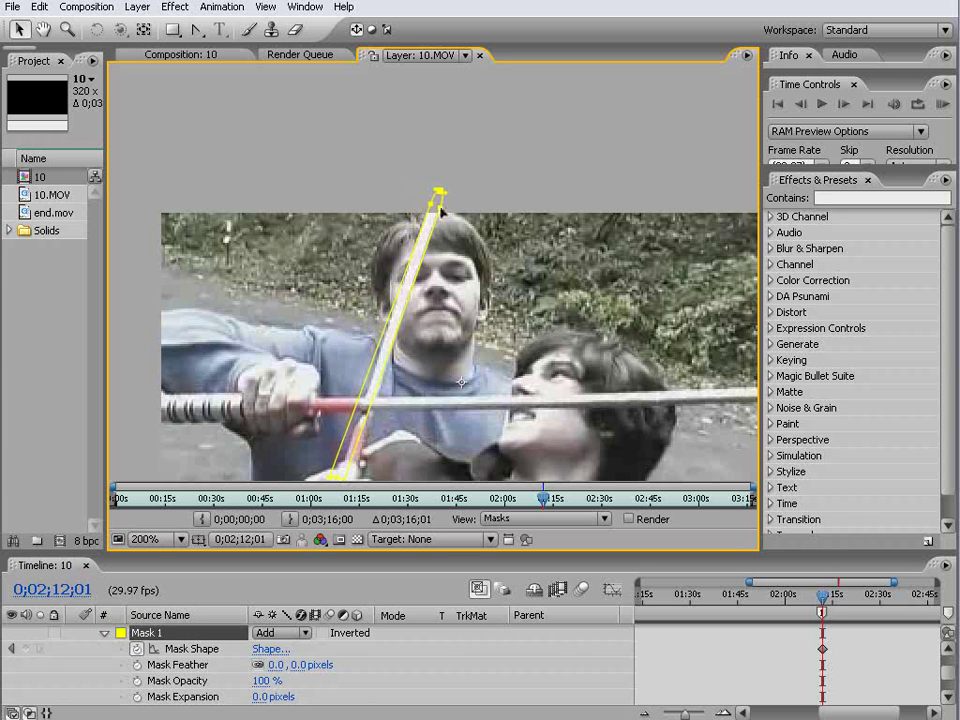
scroll(430, 365, "down", 3)
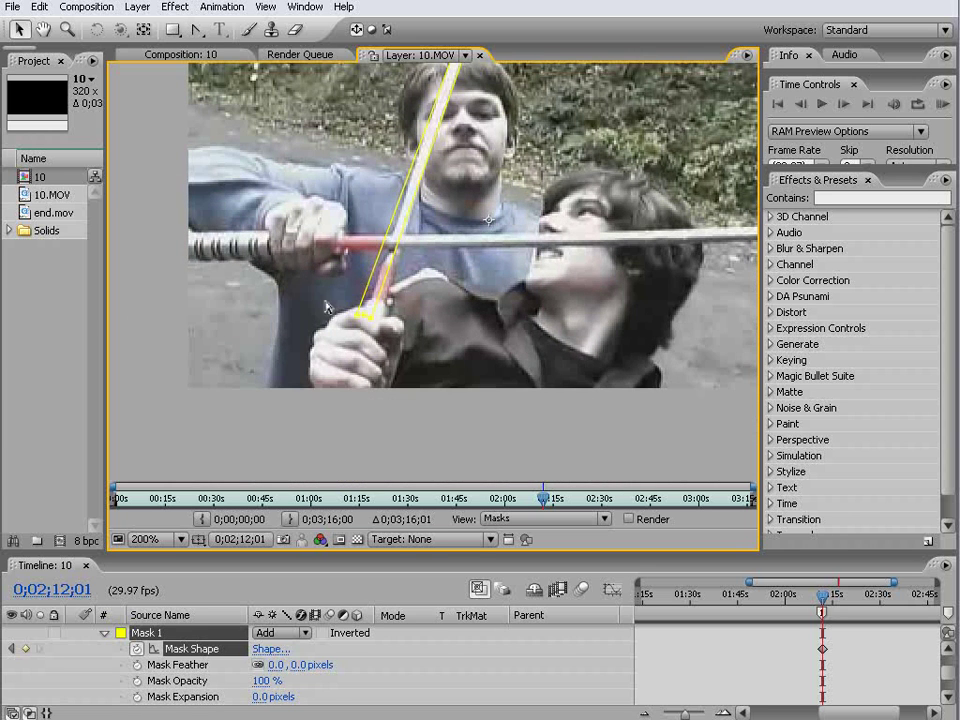
key("period")
scroll(285, 257, "down", 2)
left_click_drag(270, 275, 390, 283)
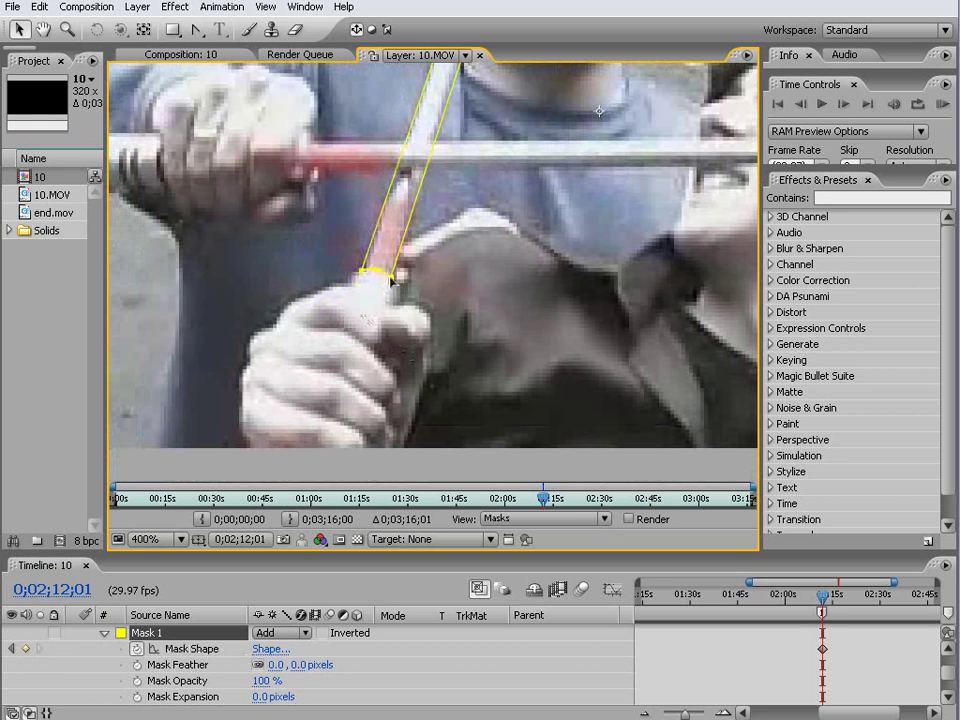
left_click_drag(510, 124, 459, 259)
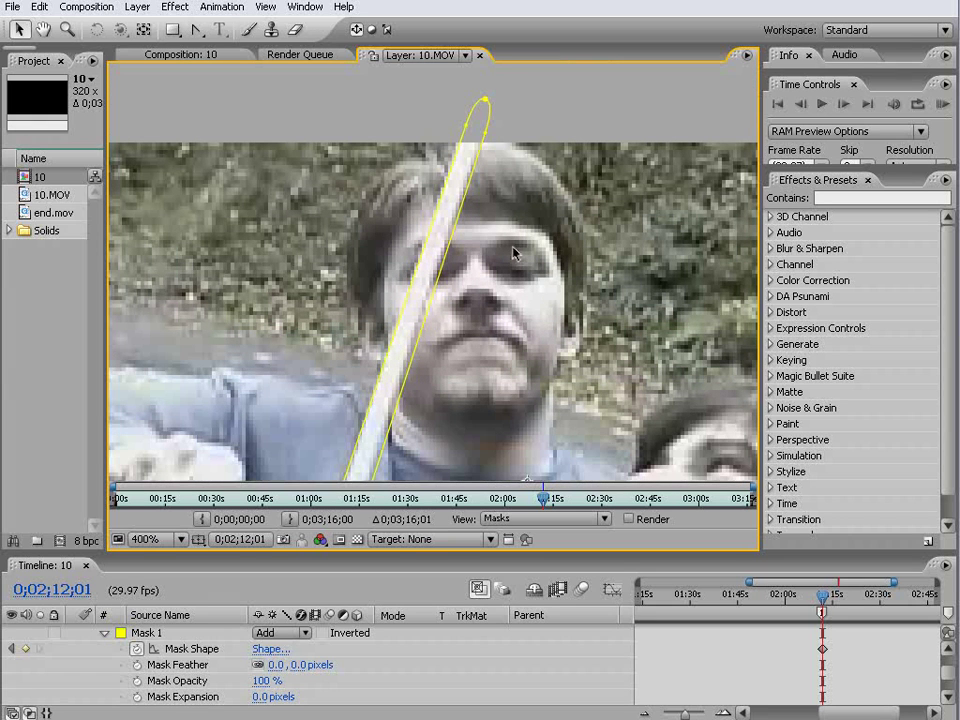
Step: Check the mask fit across nearby frames and round its tip at 0;02;12;00
key("Page_Up")
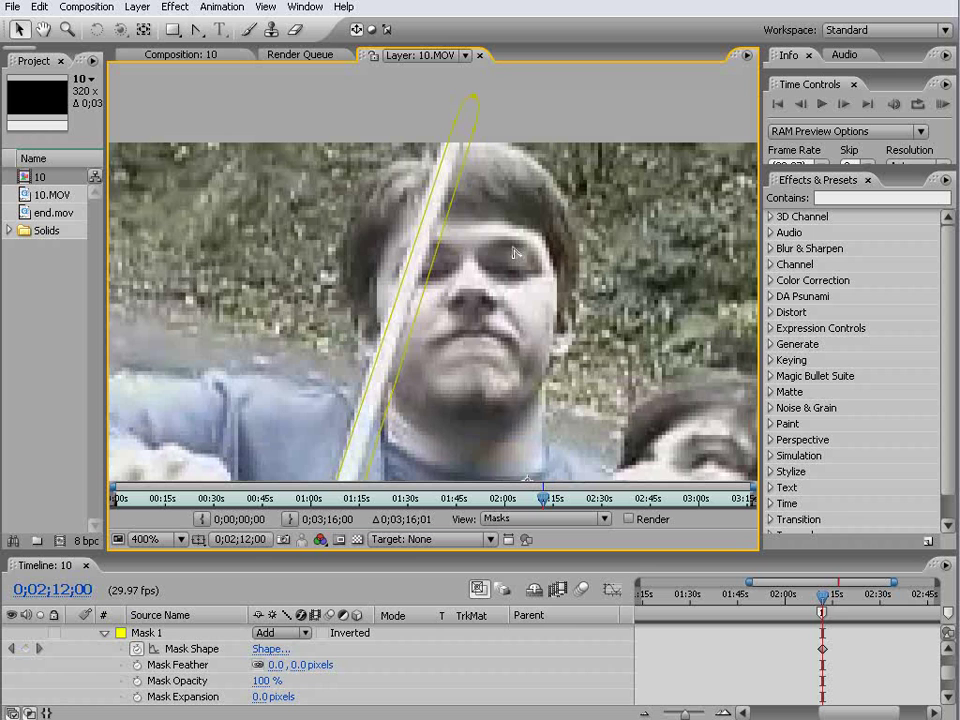
key("Page_Up")
key("Page_Up")
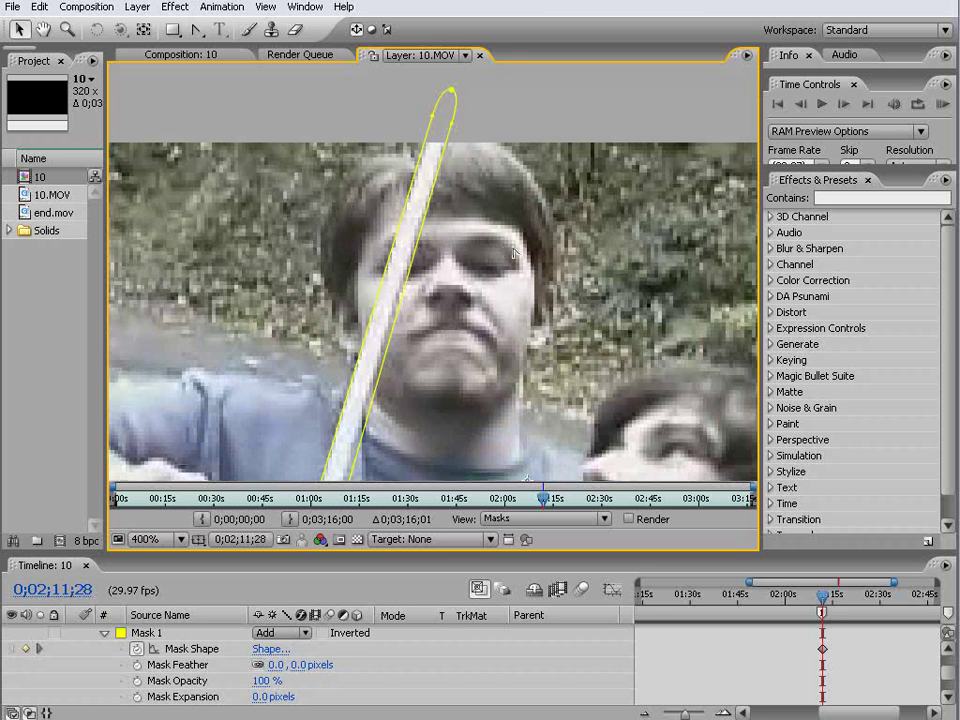
key("Page_Down")
key("Page_Down")
key("Page_Down")
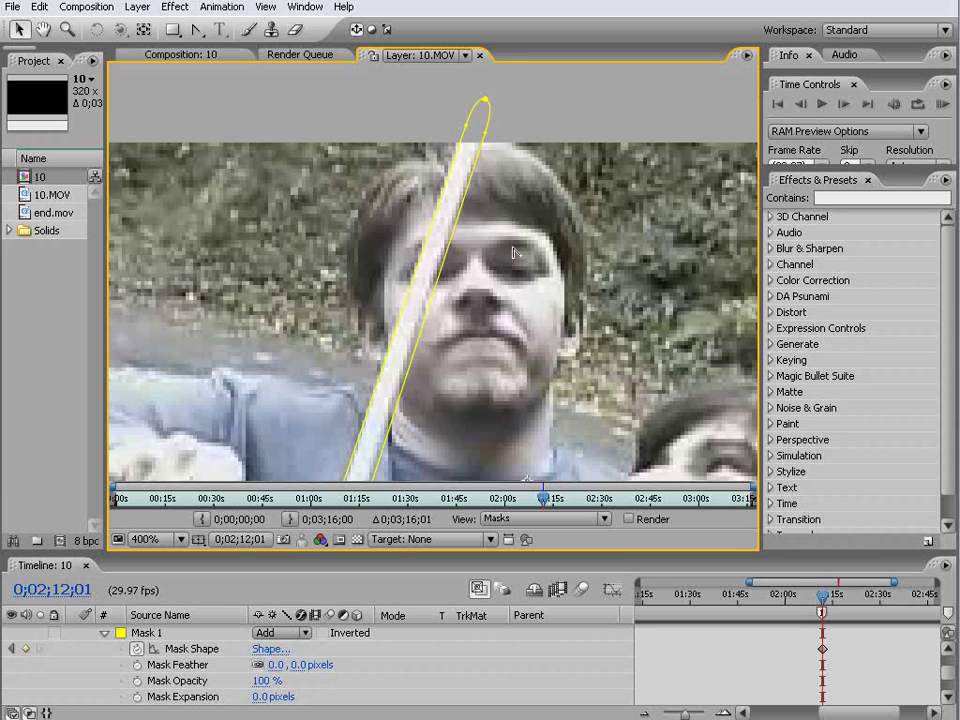
key("Page_Up")
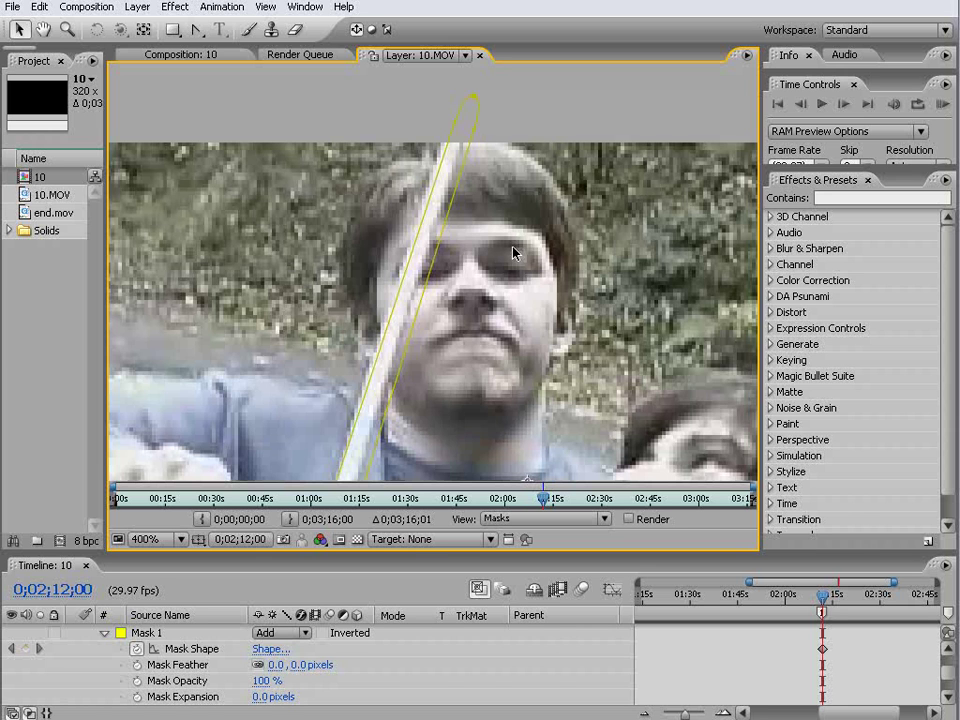
left_click_drag(513, 253, 506, 143)
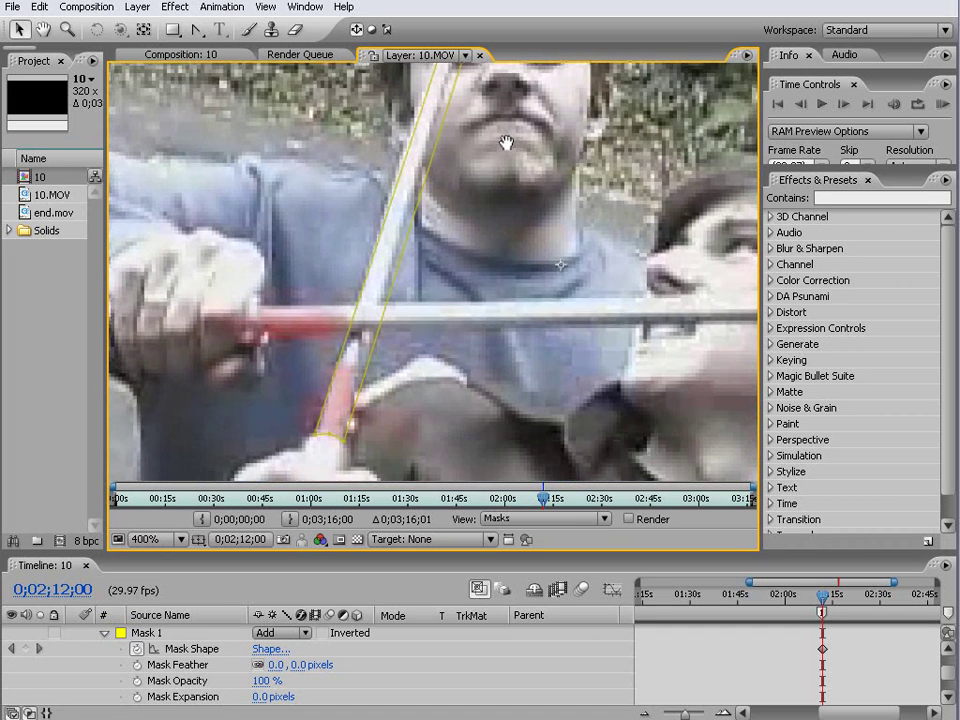
left_click_drag(446, 208, 409, 385)
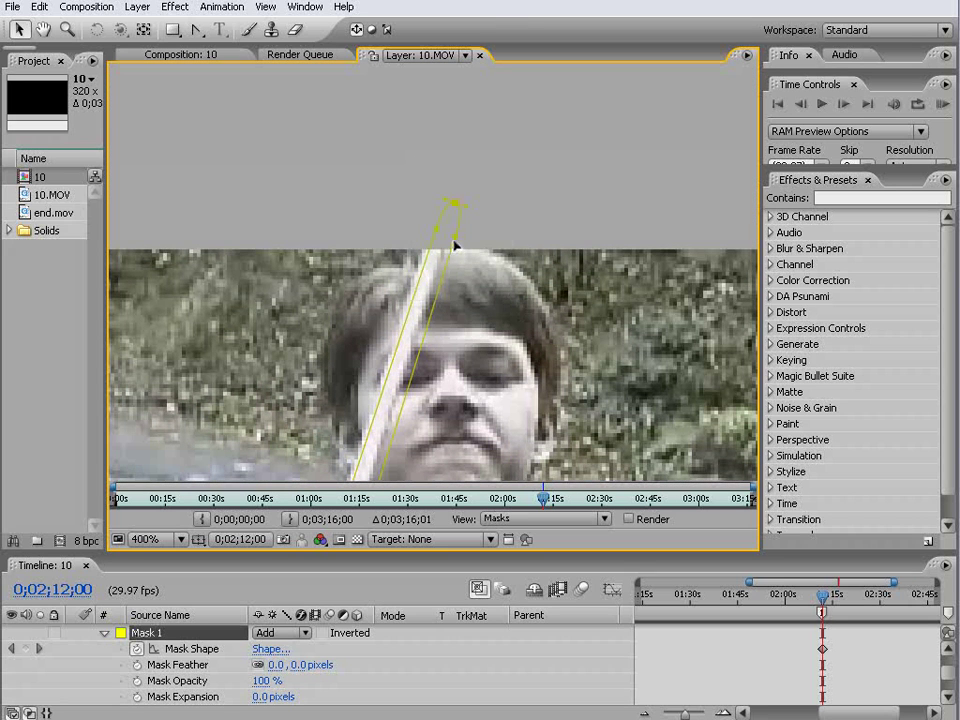
left_click_drag(454, 244, 450, 240)
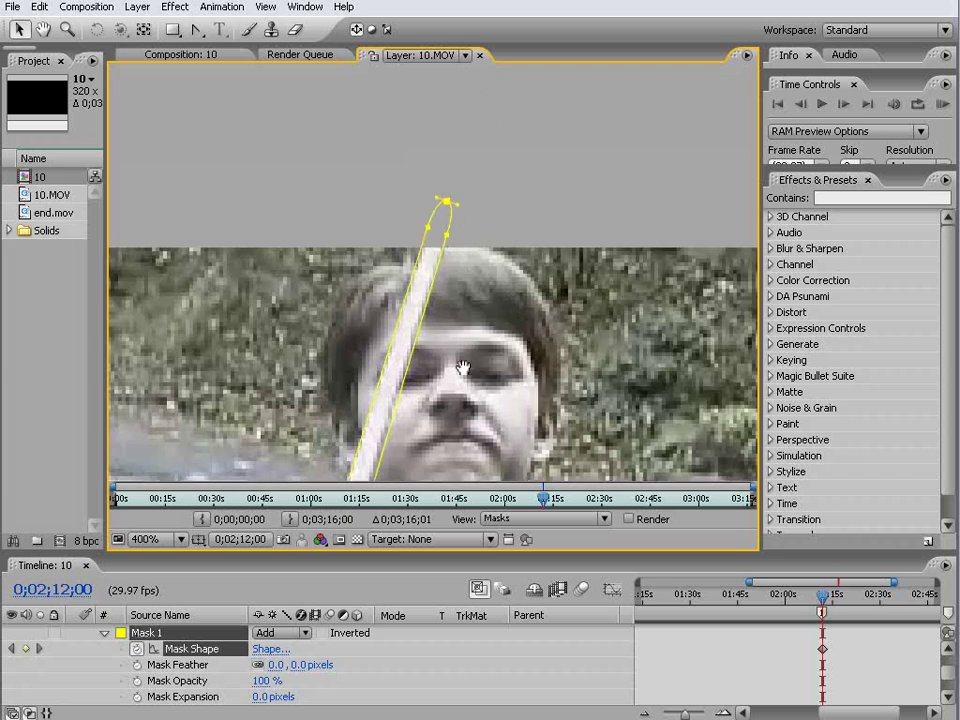
scroll(462, 368, "down", 10)
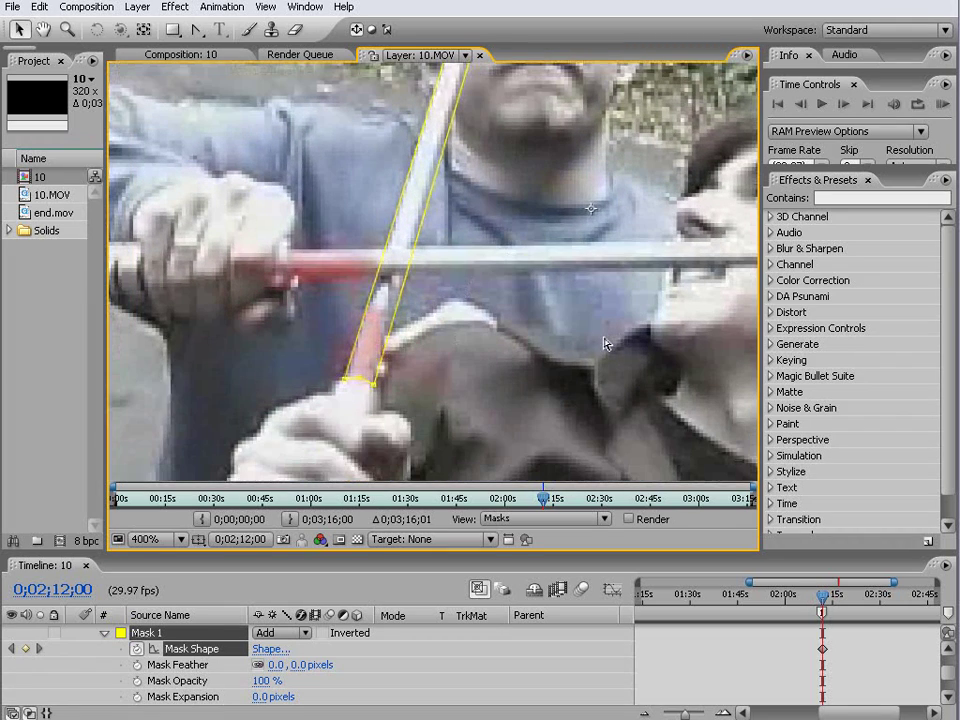
Step: At 0;02;11;29, select the mask's top point and whole path to adjust it
key("Page_Up")
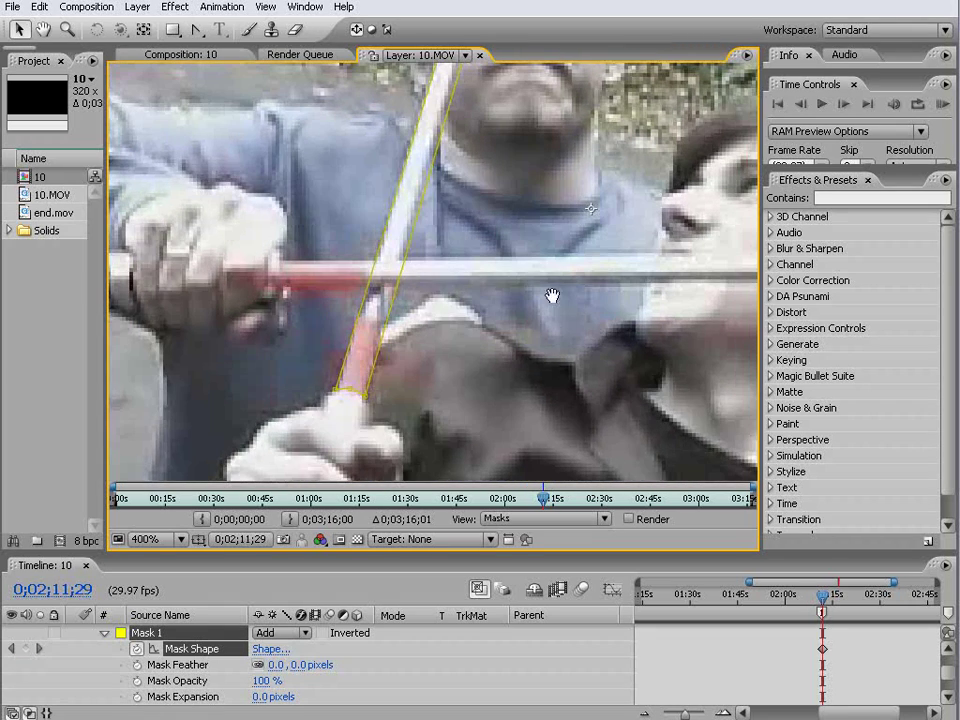
scroll(553, 296, "up", 10)
left_click_drag(408, 87, 490, 158)
left_click(460, 152)
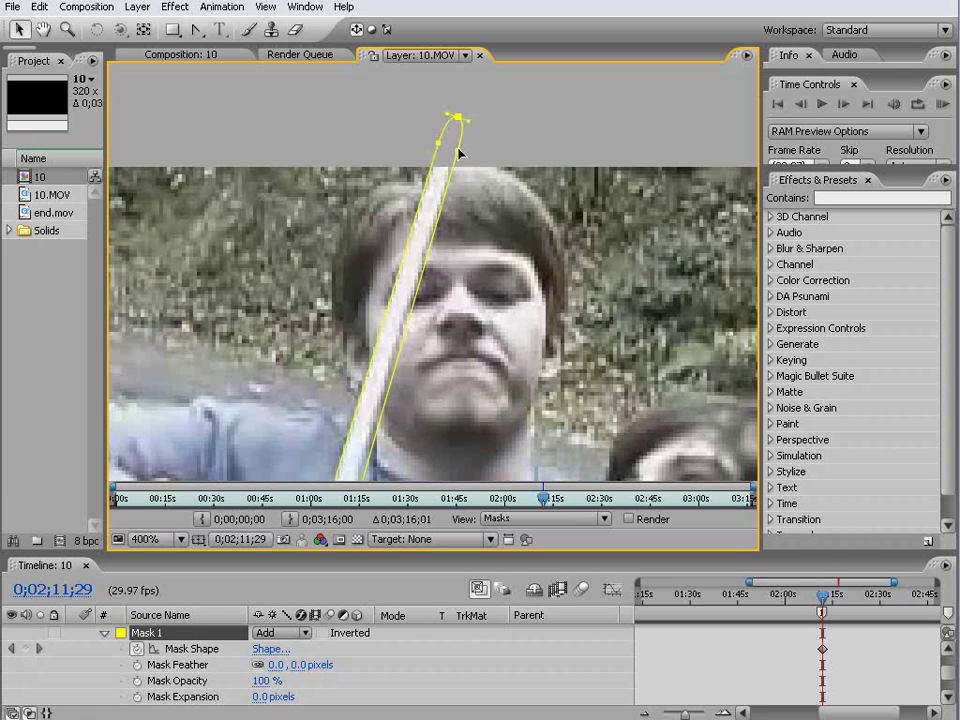
scroll(450, 368, "down", 10)
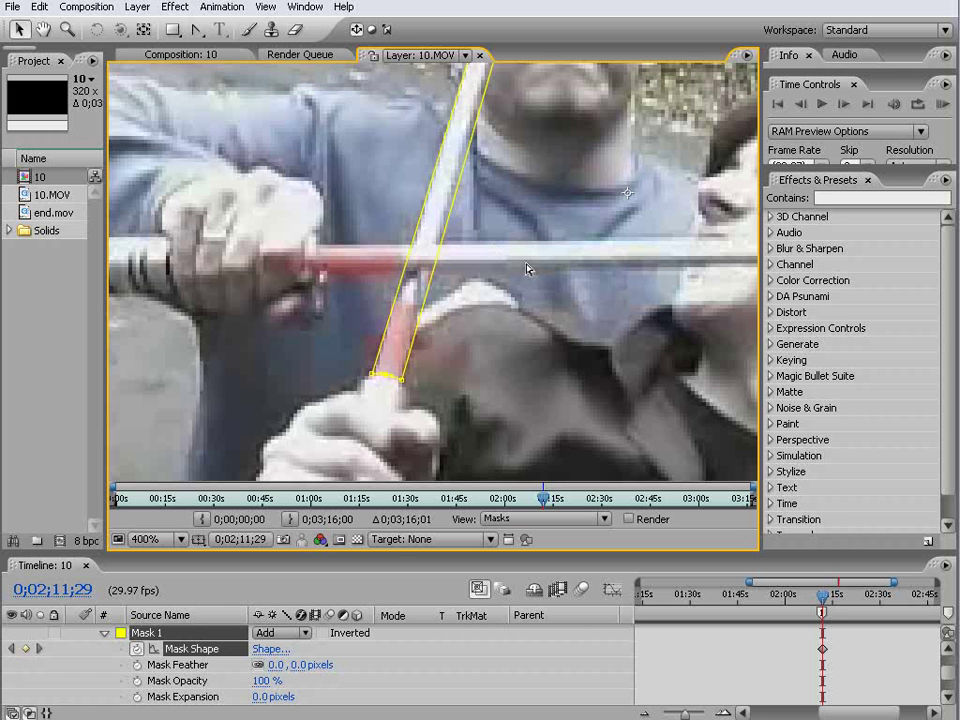
Step: Compare the mask against the blade on neighbouring frames, ending at 0;02;11;28
key("Page_Up")
key("Page_Up")
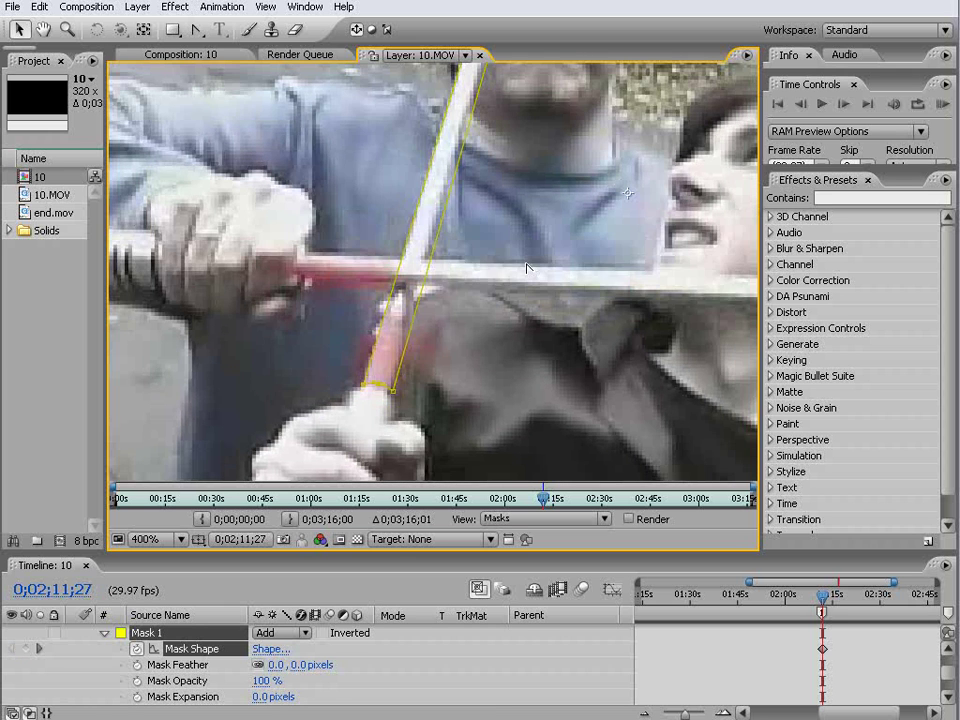
key("Page_Down")
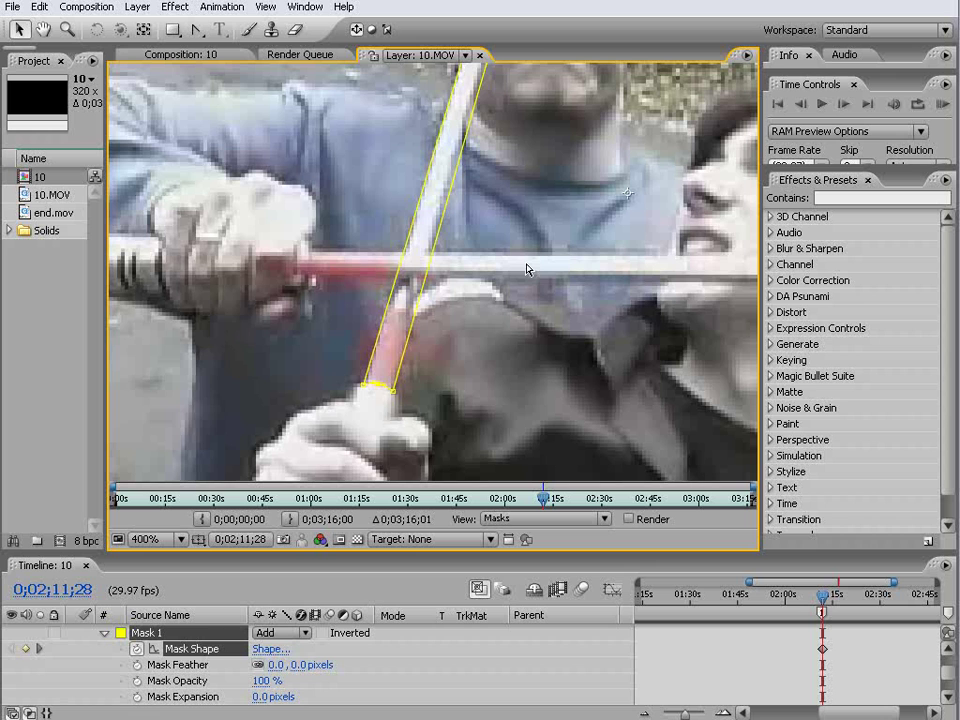
left_click_drag(546, 197, 572, 221)
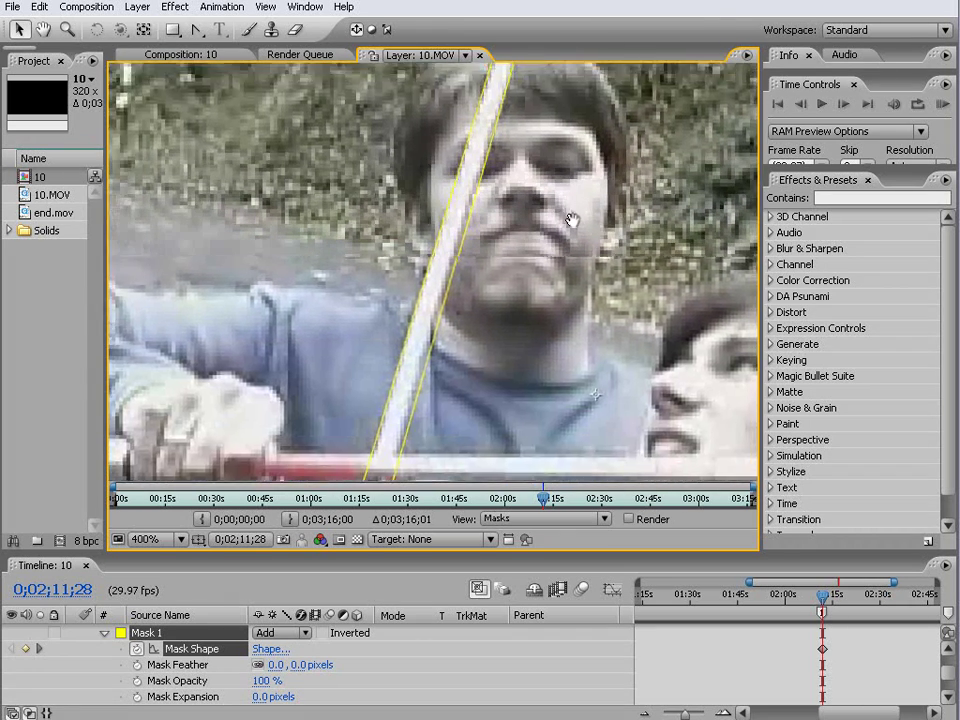
left_click_drag(514, 343, 540, 257)
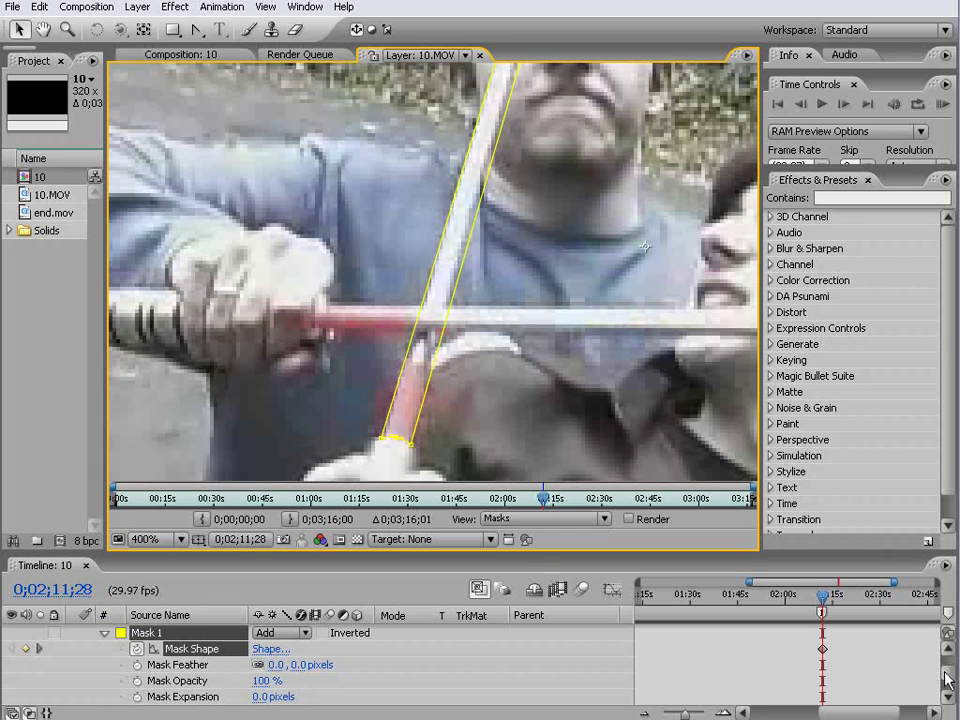
scroll(925, 658, "up", 1)
Step: Apply the Fill effect from Effects & Presets to the lower 10.MOV layer
left_click(71, 648)
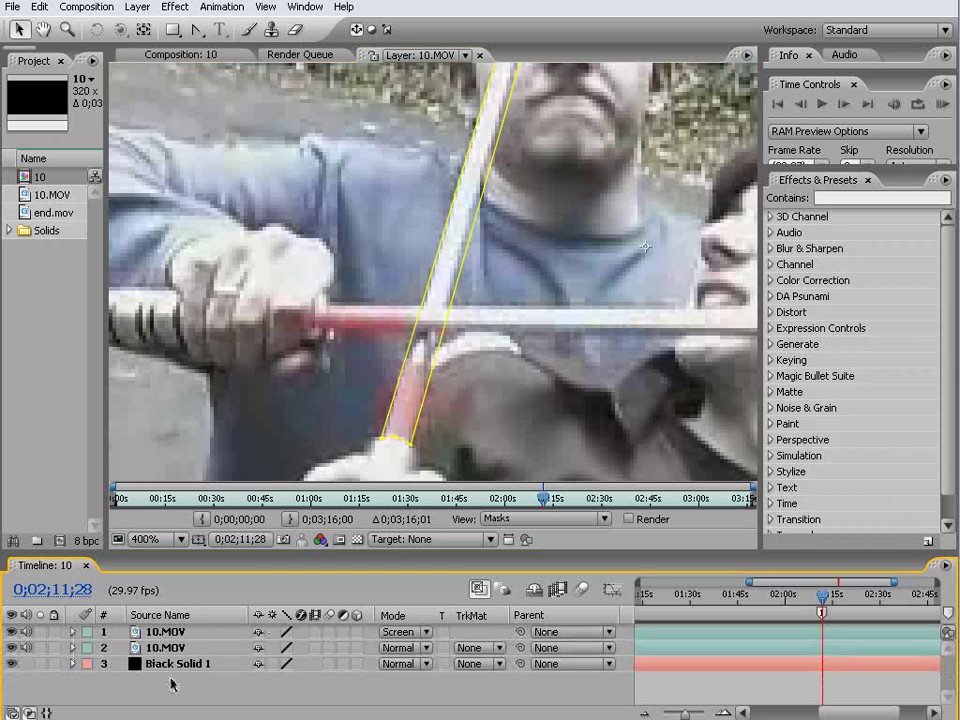
left_click(168, 648)
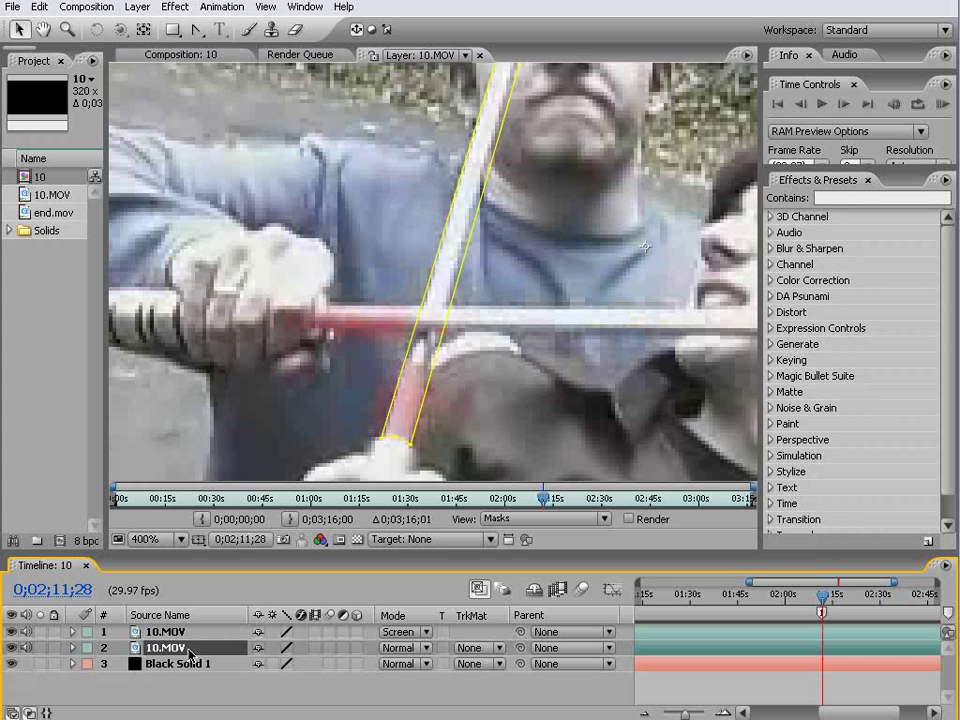
left_click(850, 198)
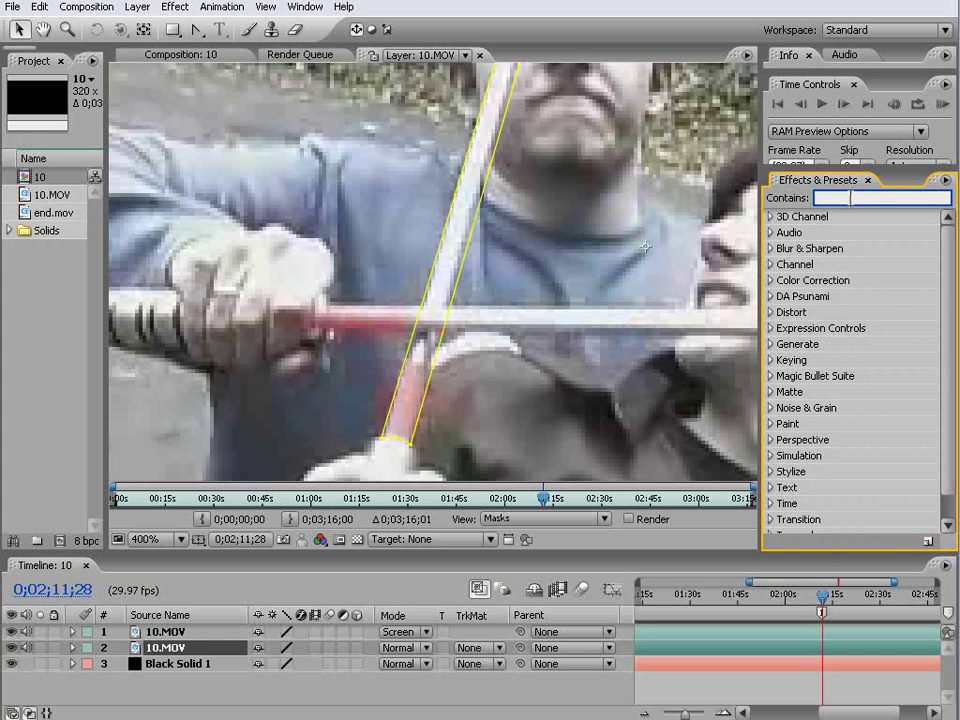
type("Fill")
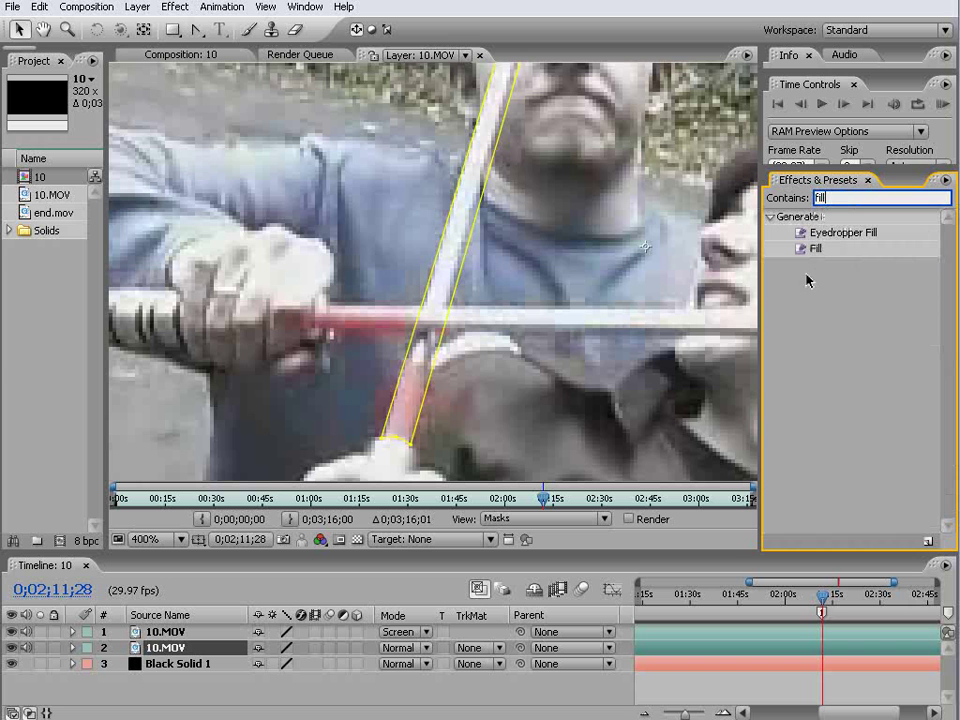
double_click(815, 248)
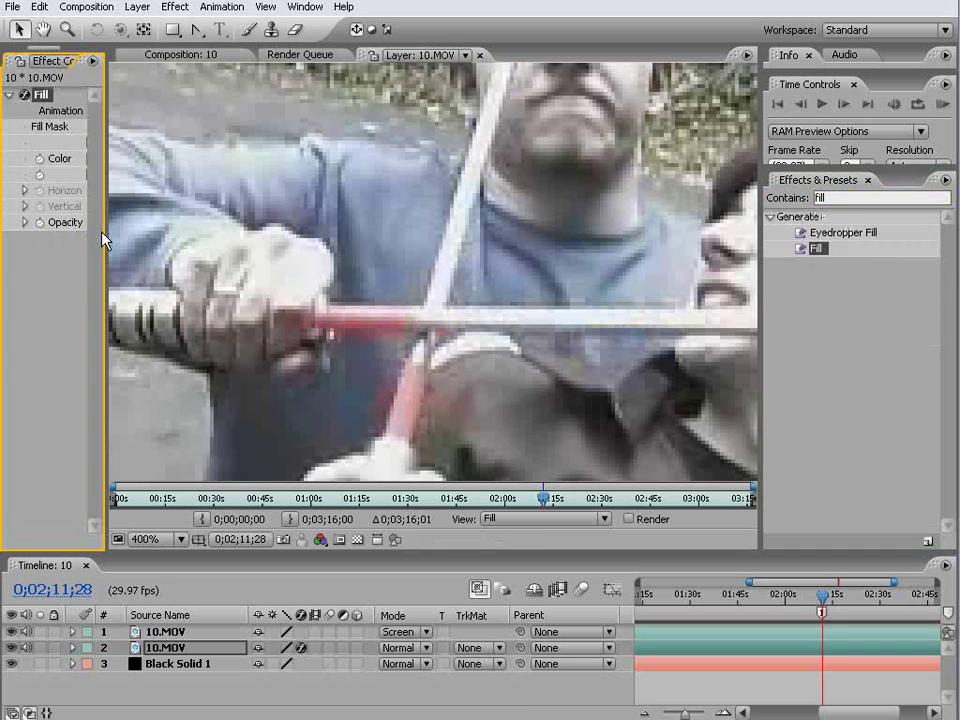
Step: Set the Fill colour to white (FFFFFF) and preview the rendered white matte
left_click_drag(104, 240, 217, 230)
left_click(104, 158)
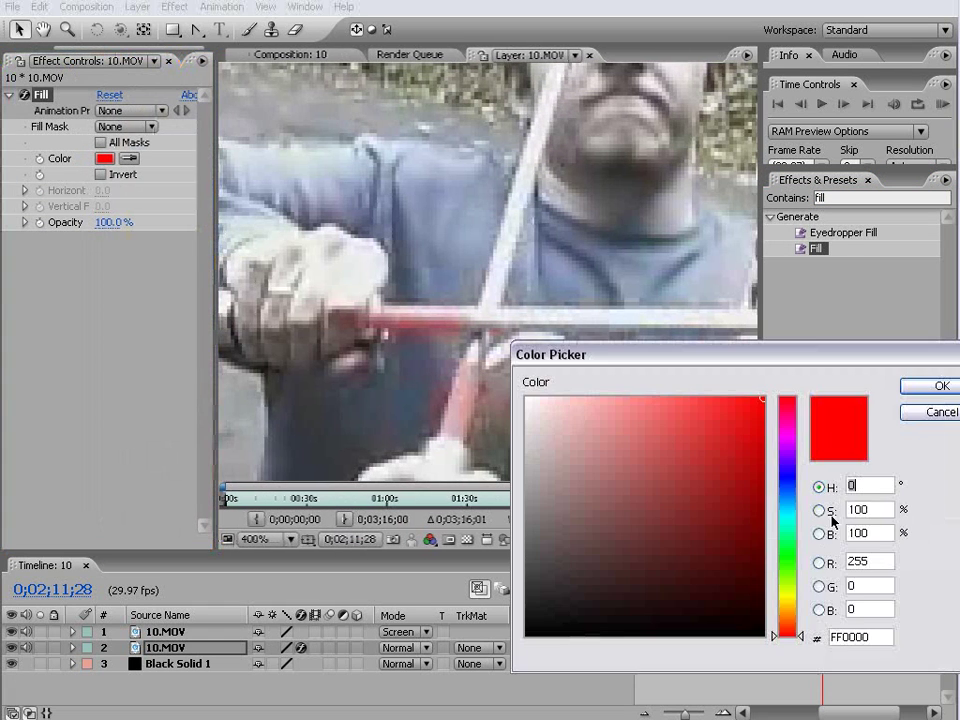
left_click(546, 404)
left_click_drag(546, 404, 524, 396)
left_click(941, 387)
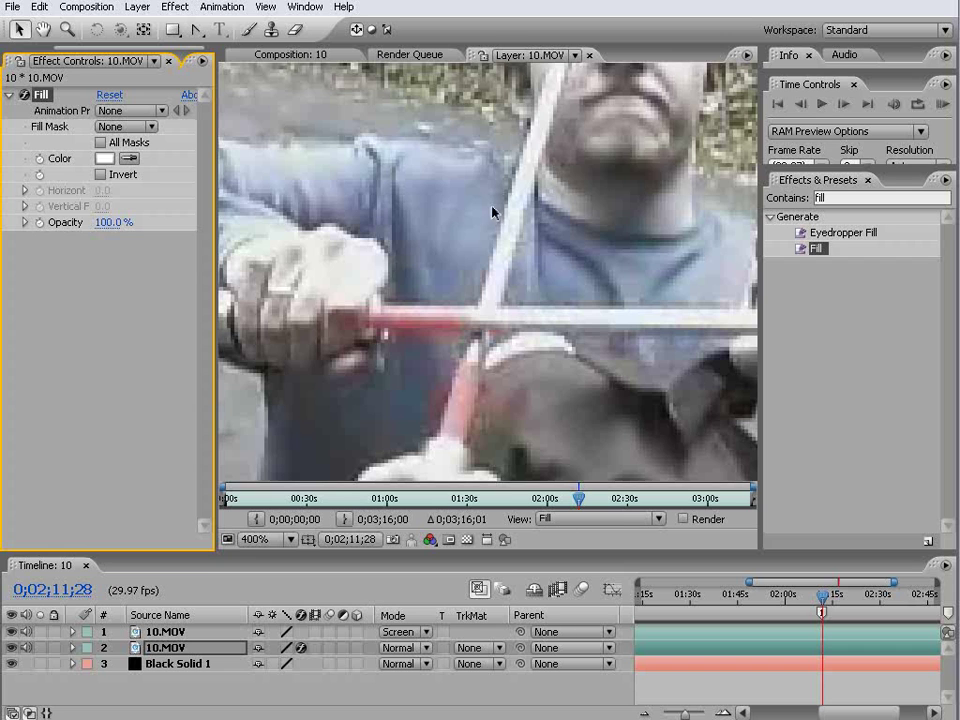
left_click(683, 519)
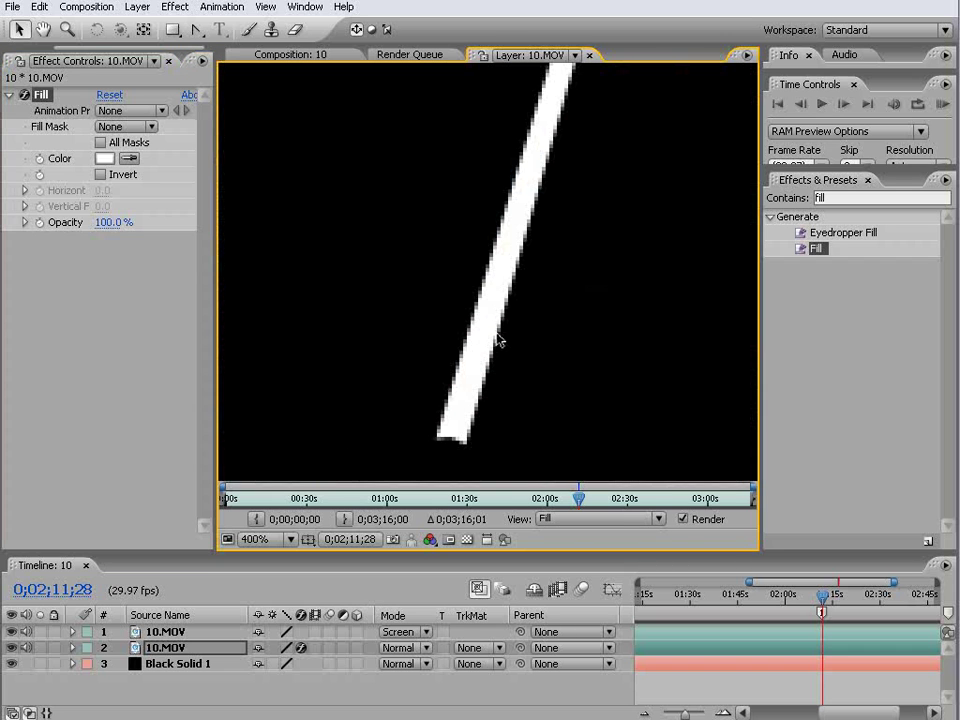
left_click(684, 520)
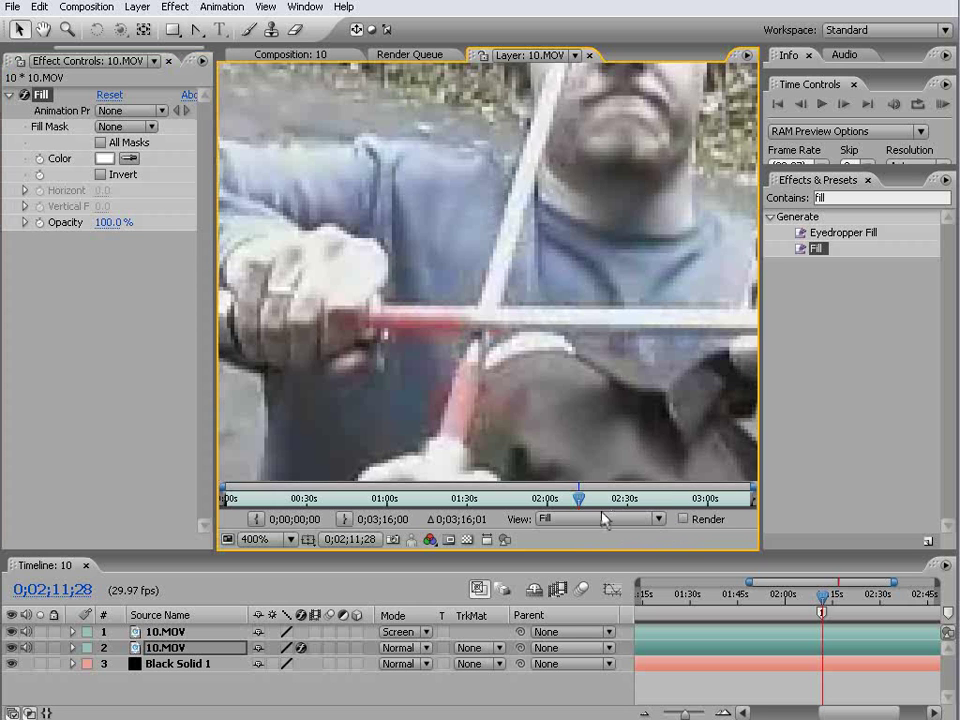
Step: Show mask outlines in the Layer viewer at 200%, then return to the Composition: 10 view
left_click(603, 519)
left_click(568, 484)
left_click_drag(581, 208, 514, 210)
key("comma")
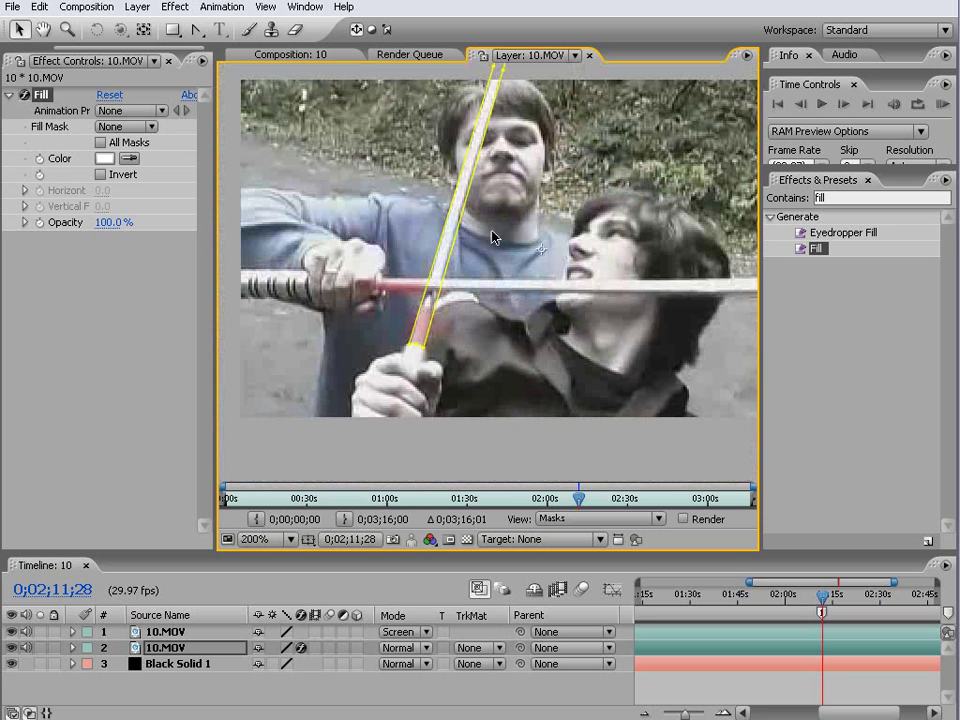
left_click(285, 54)
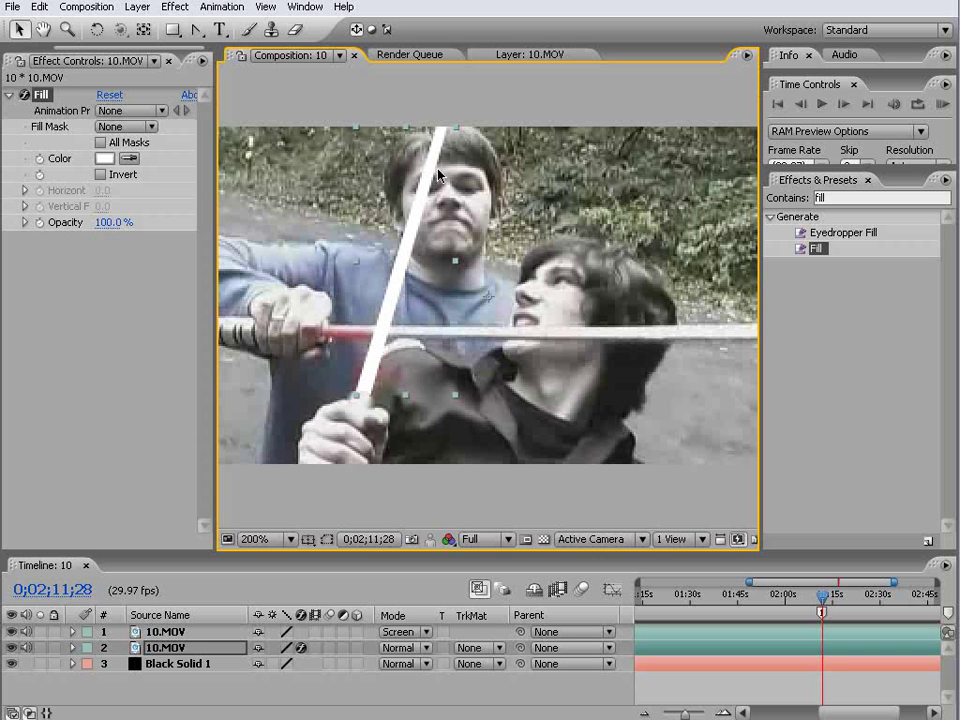
left_click_drag(380, 366, 418, 347)
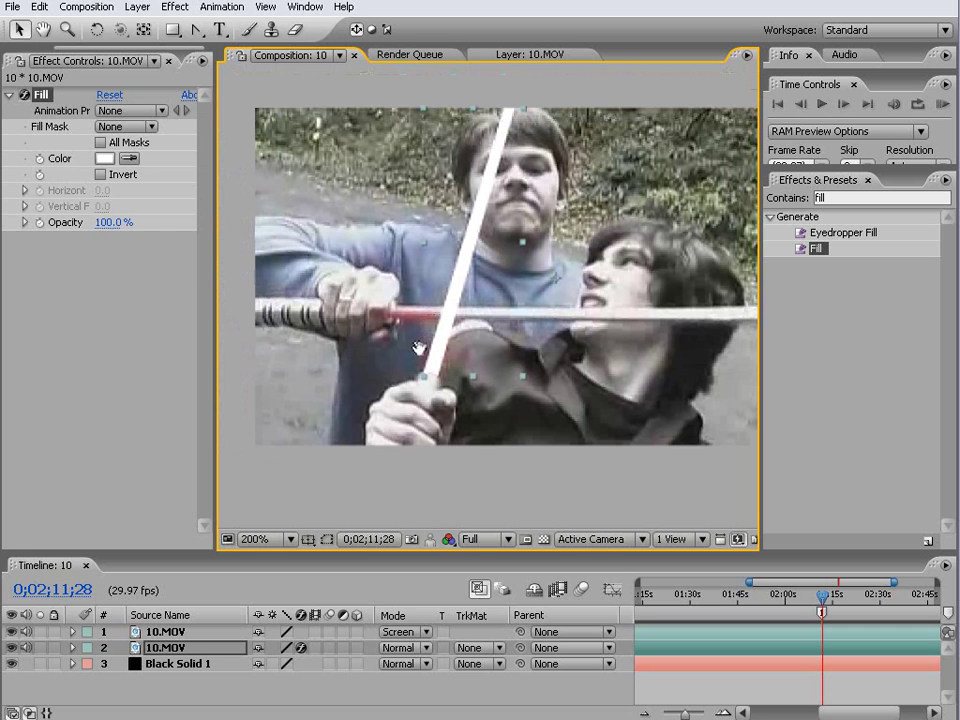
Step: Rename the composition to 'cores' in Composition Settings
right_click(37, 572)
left_click(99, 664)
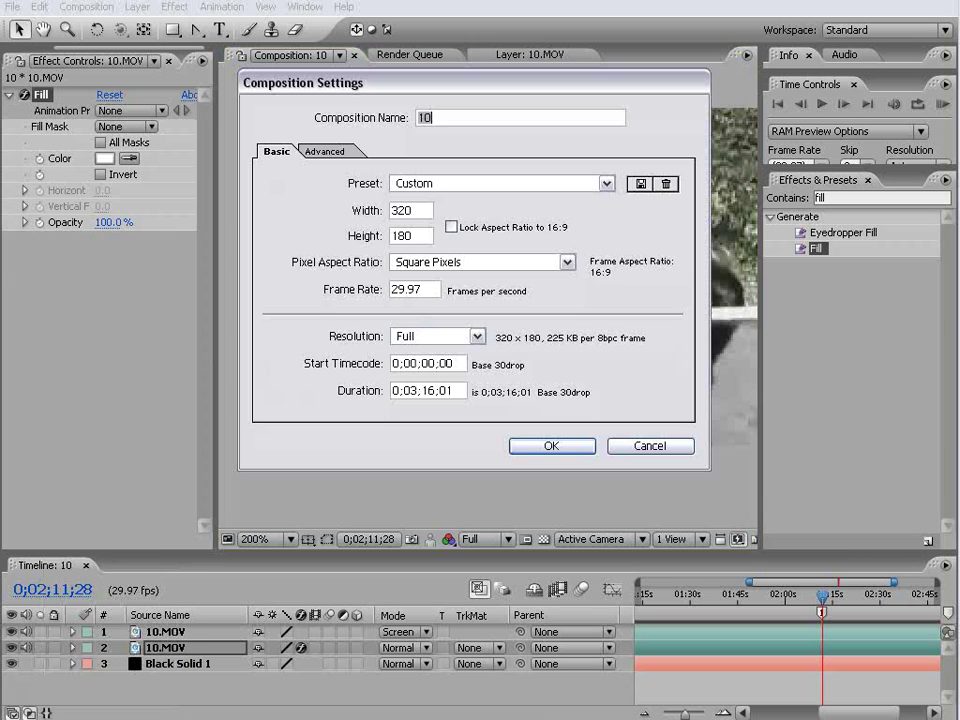
key("BackSpace")
key("BackSpace")
type("cores")
key("Return")
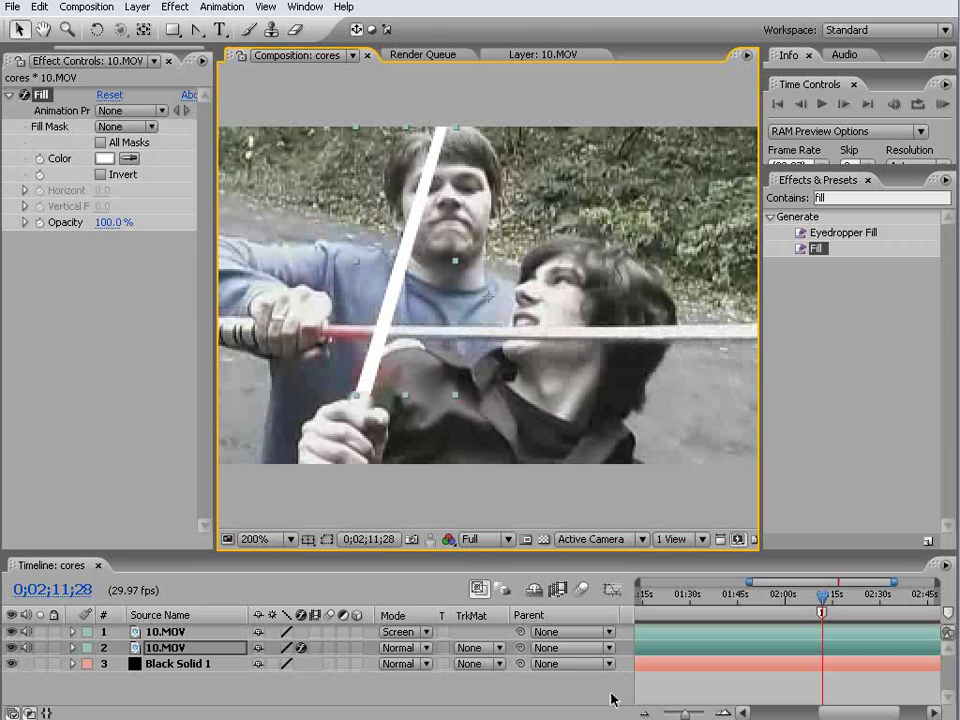
Step: Give the lower 10.MOV layer's saber mask a 1 pixel Mask Feather
left_click(72, 647)
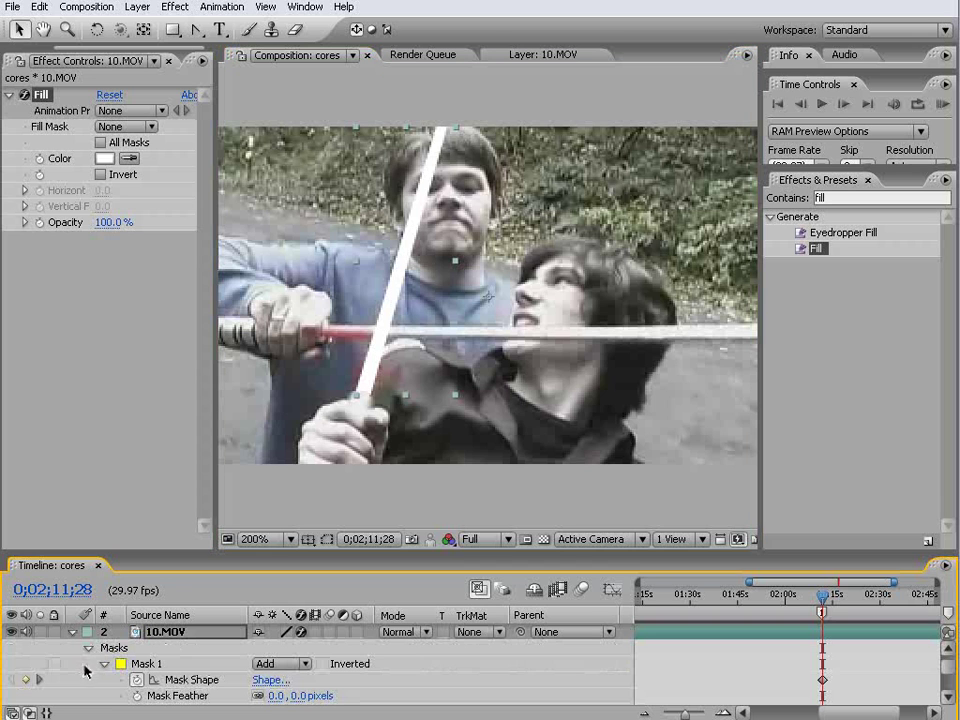
left_click(274, 696)
type("1")
key("Return")
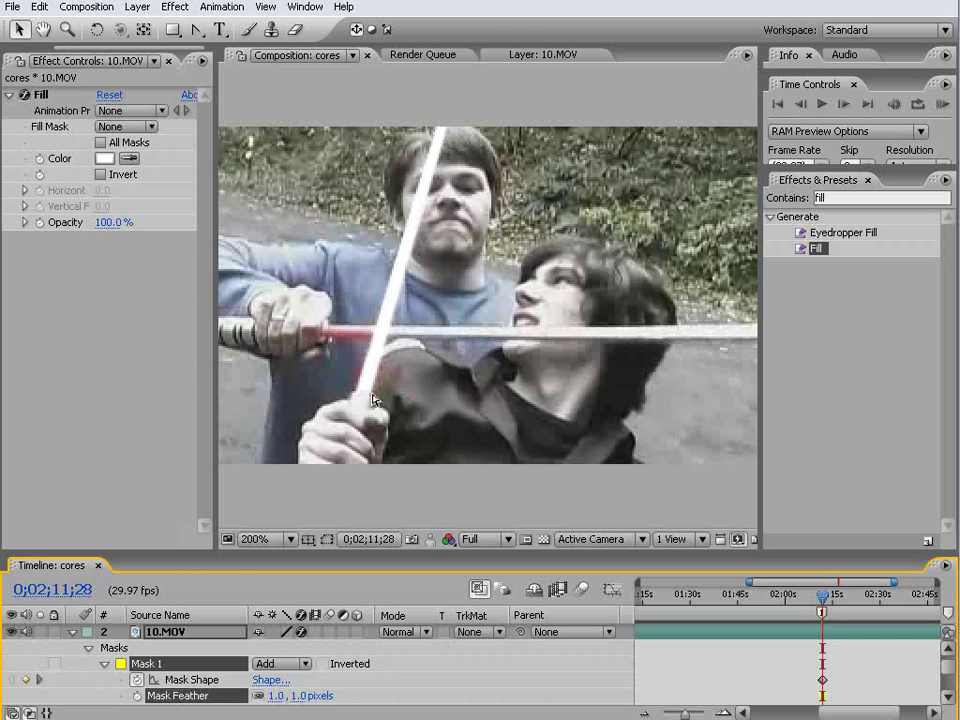
left_click(72, 632)
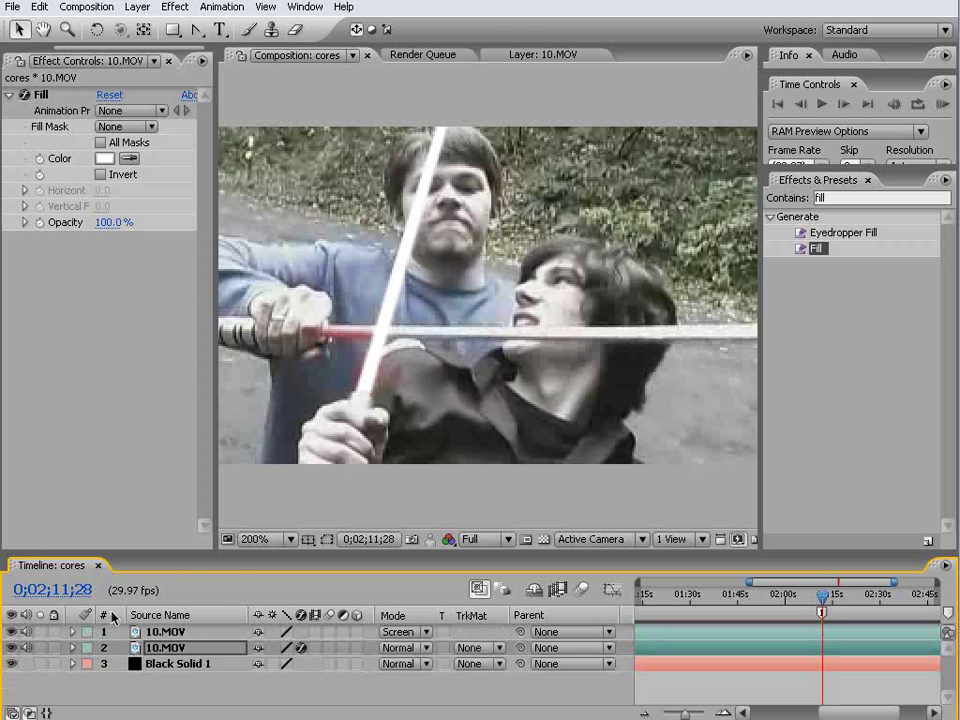
left_click(326, 507)
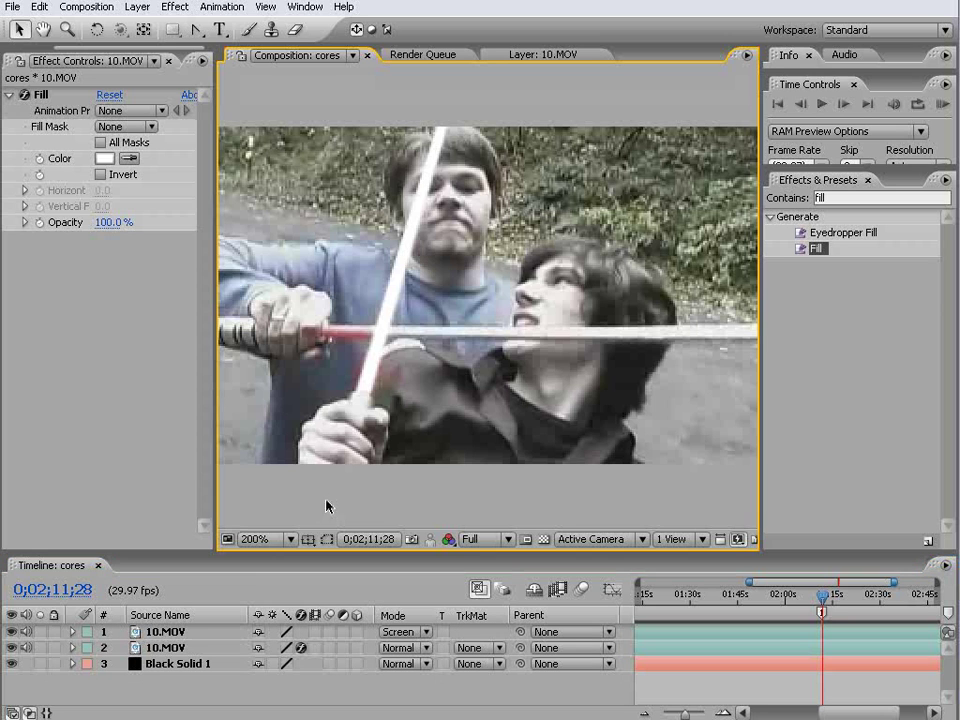
Step: Add a new Adjustment Layer and move it below the top 10.MOV layer
left_click(200, 648)
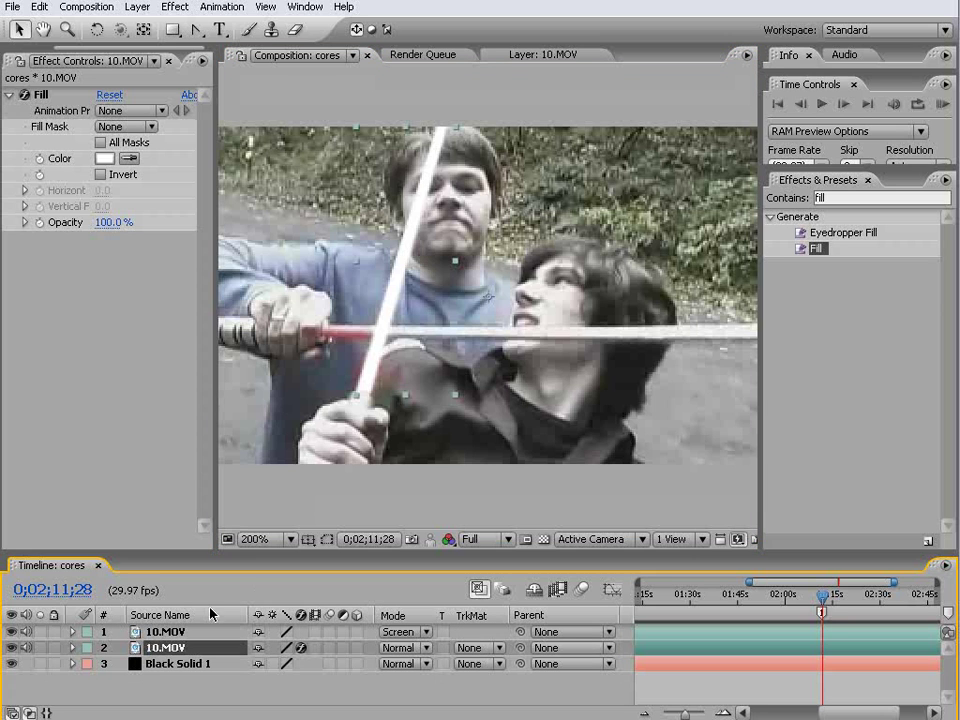
left_click(137, 7)
left_click(398, 105)
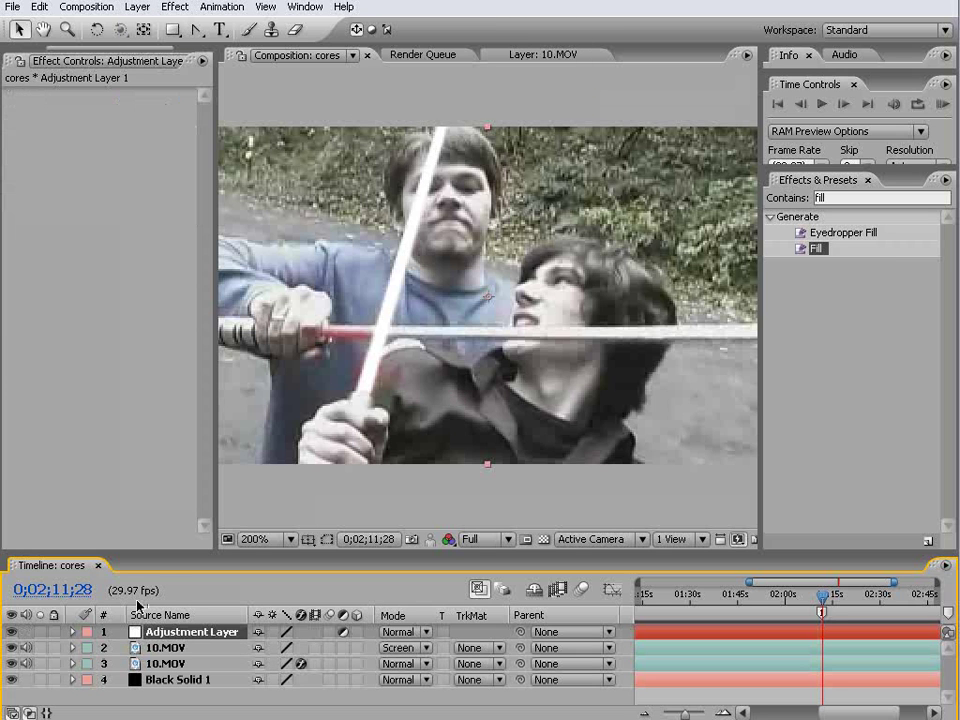
mouse_move(196, 650)
left_mouse_down()
mouse_move(198, 667)
mouse_move(190, 663)
left_mouse_up()
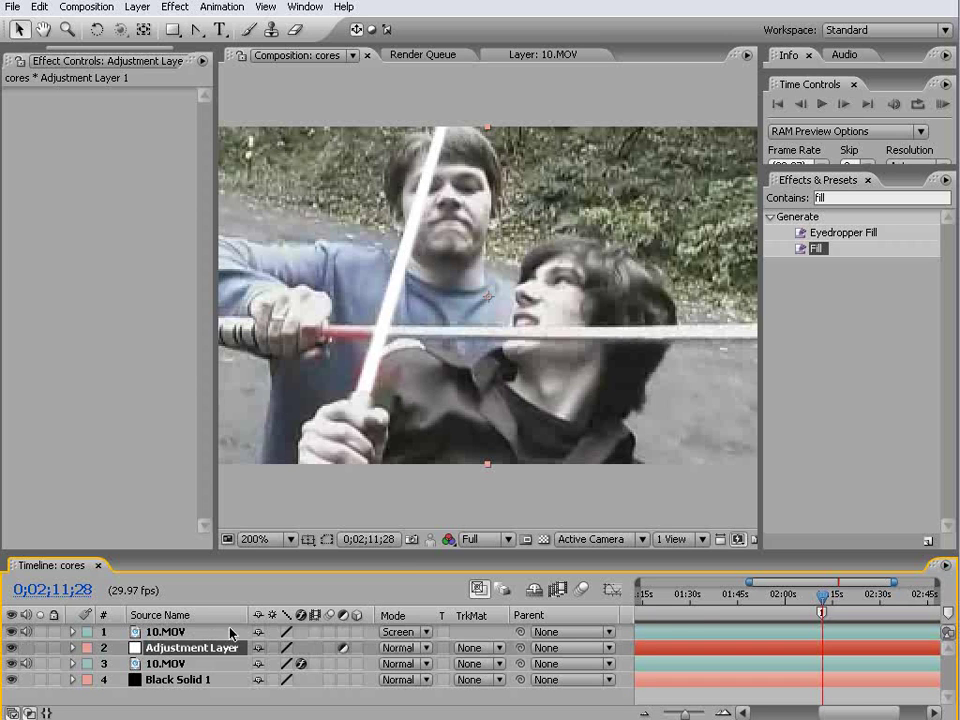
Step: Search the Effects & Presets panel for 'fast' to locate Fast Blur
left_click_drag(748, 581, 620, 594)
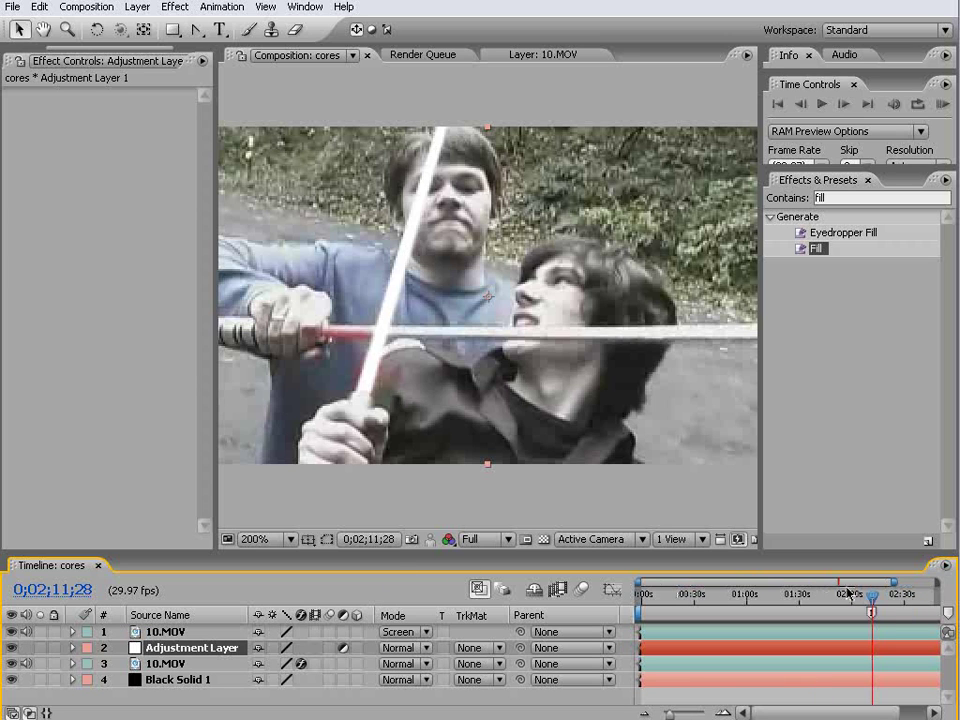
left_click_drag(893, 581, 940, 581)
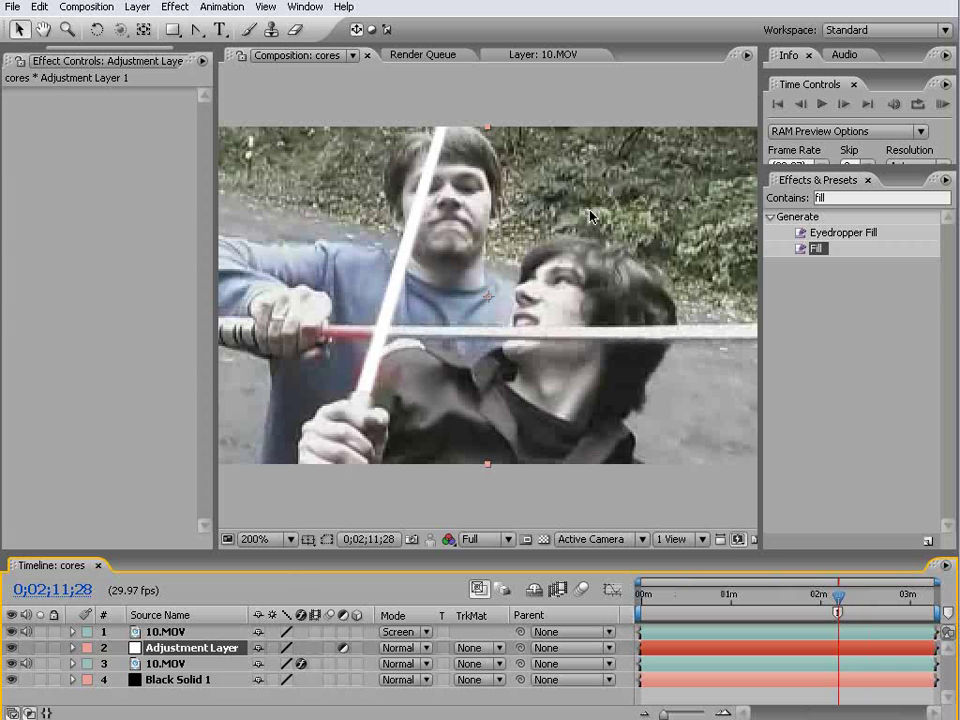
left_click(816, 197)
type("fast")
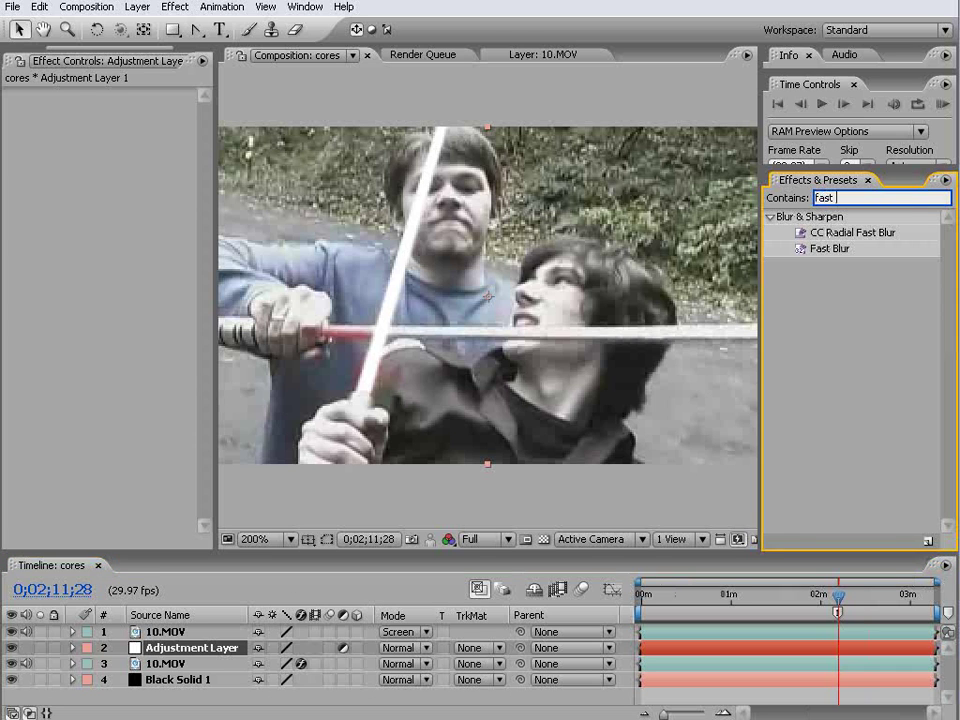